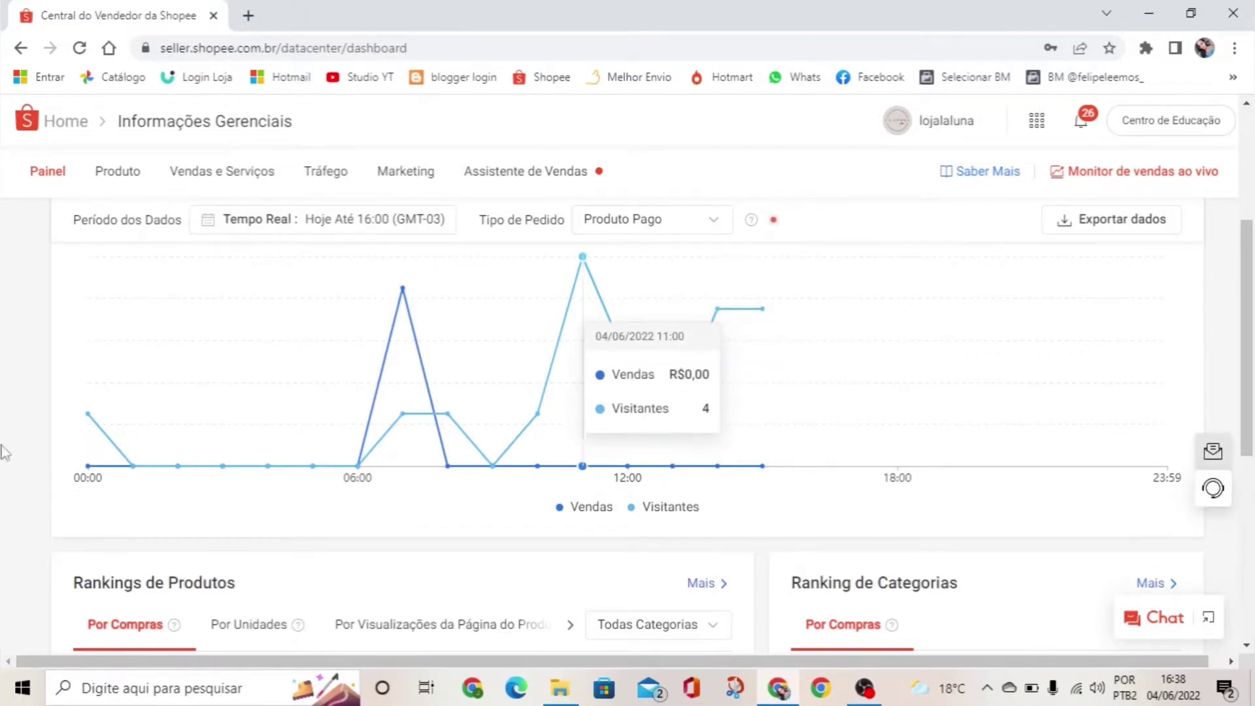
Step: Open the Assistente de Vendas section of Informações Gerenciais
scroll(19, 438, "up", 4)
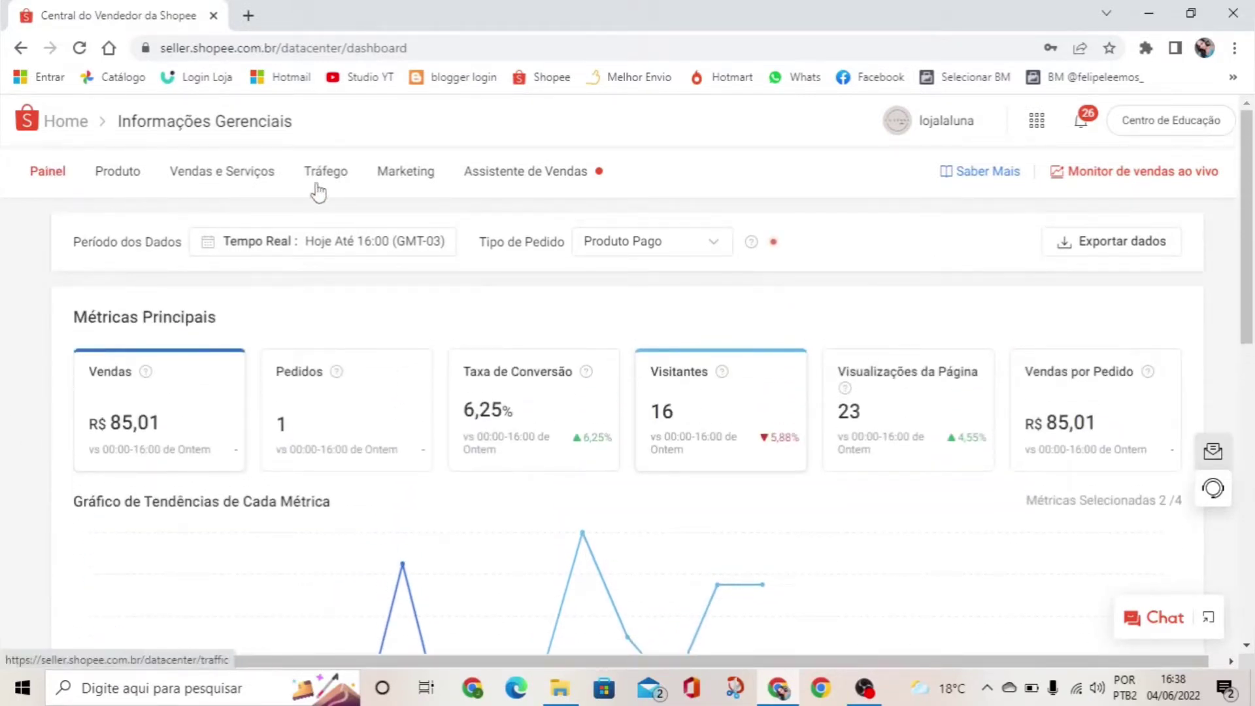
left_click(521, 186)
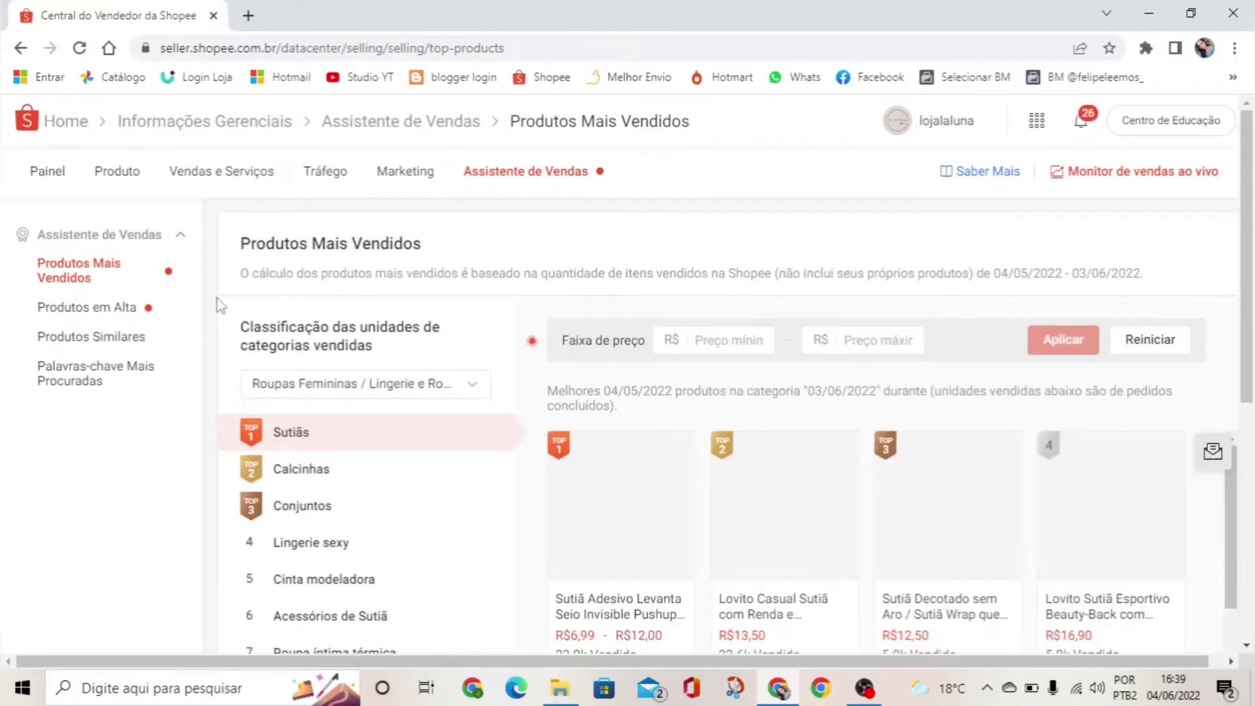
Step: Examine the category ranking and the best-selling products listed under Sutiãs, including their prices and units sold
scroll(221, 305, "down", 3)
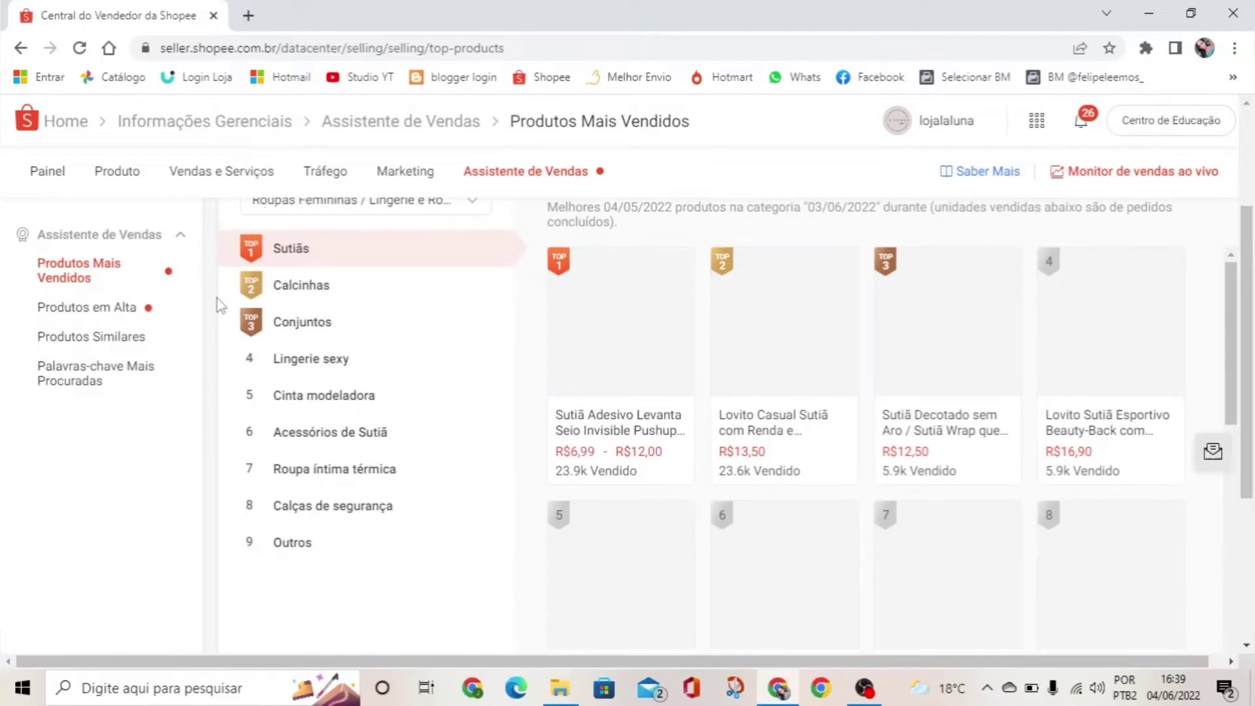
scroll(221, 305, "up", 1)
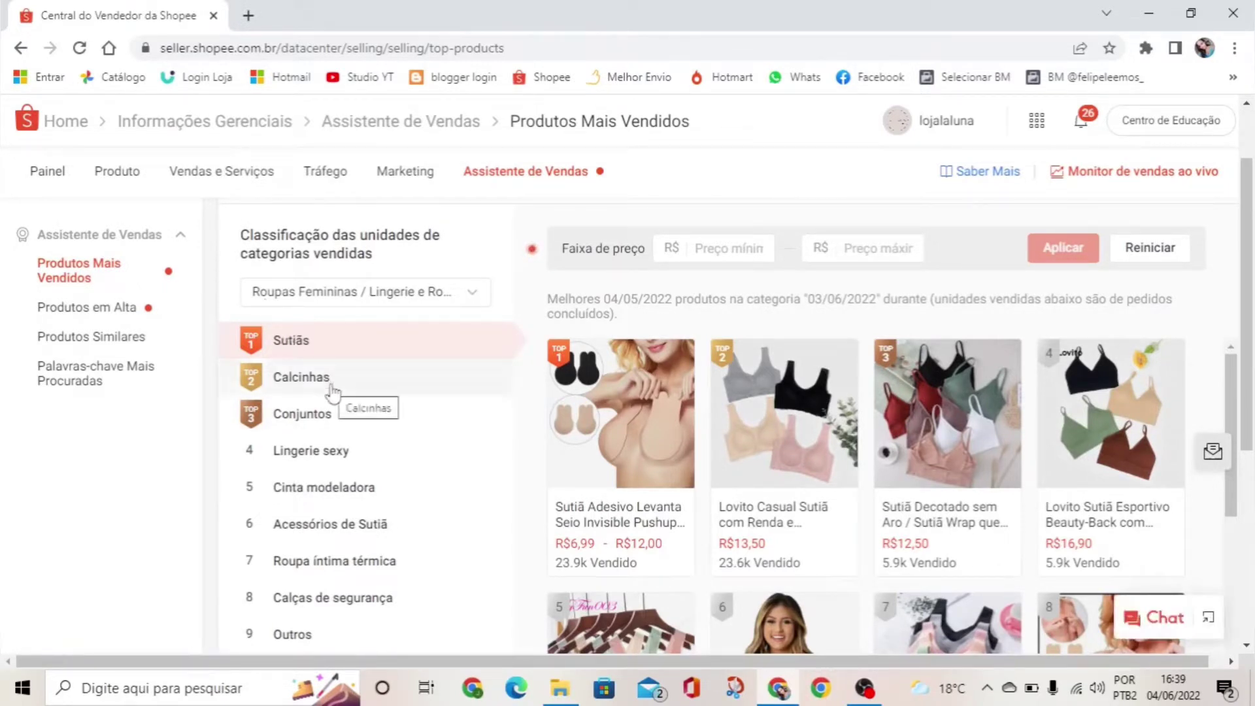
scroll(215, 457, "down", 1)
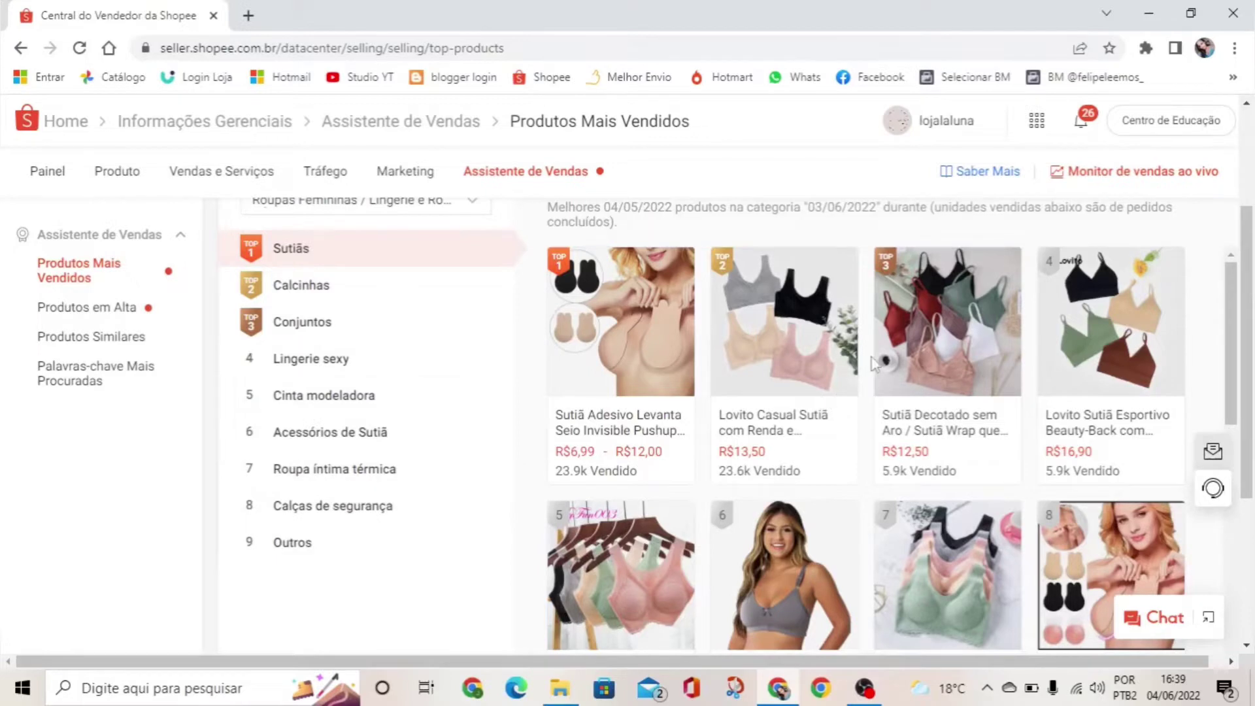
scroll(873, 365, "down", 1)
scroll(873, 364, "up", 1)
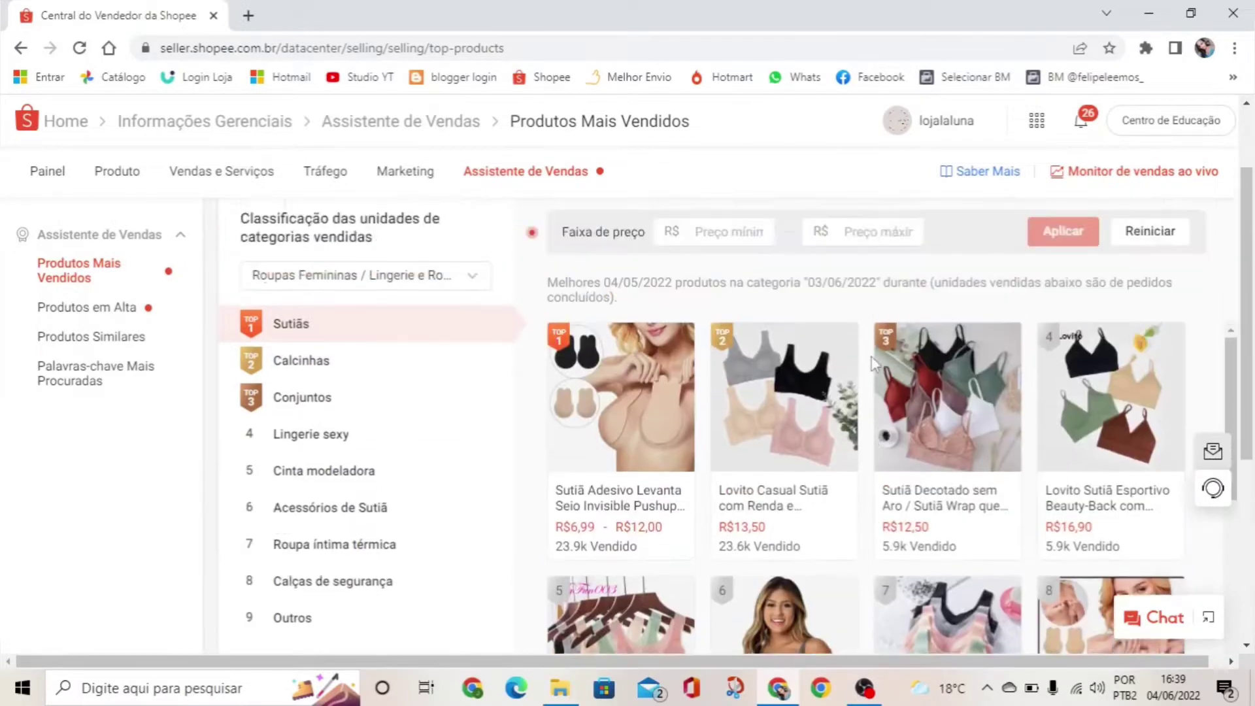
scroll(872, 364, "down", 2)
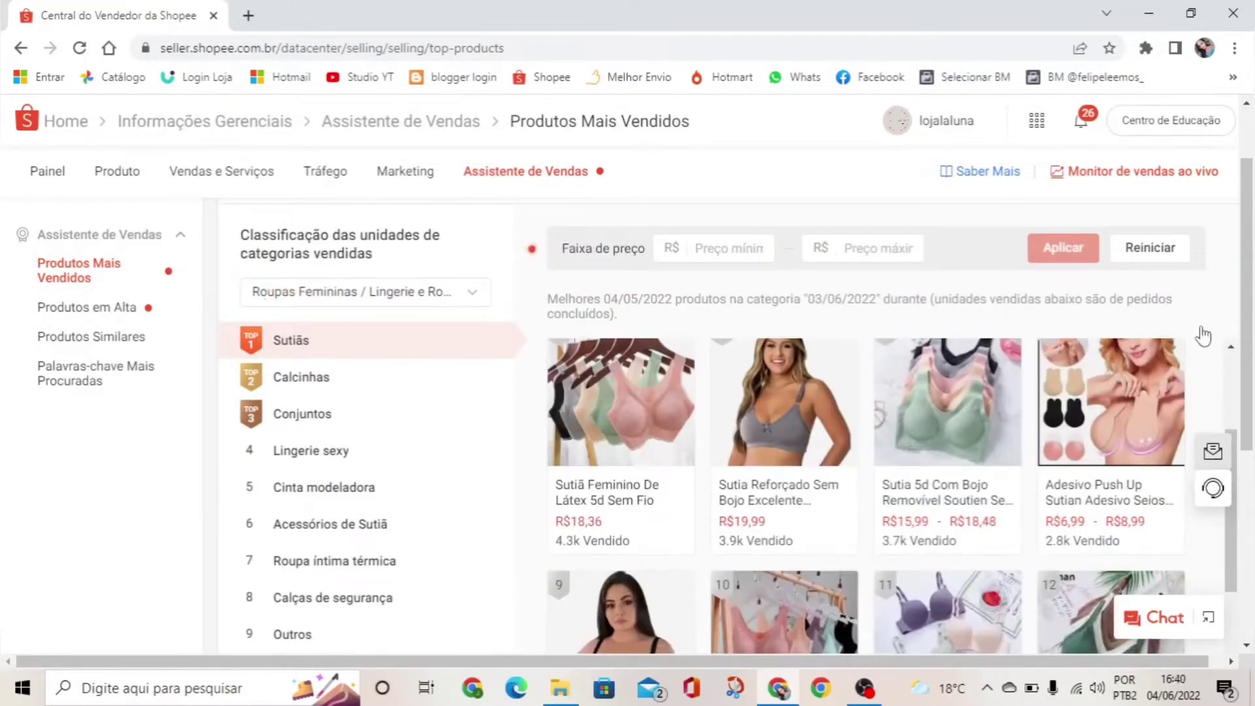
scroll(1241, 353, "down", 2)
scroll(1013, 385, "down", 3)
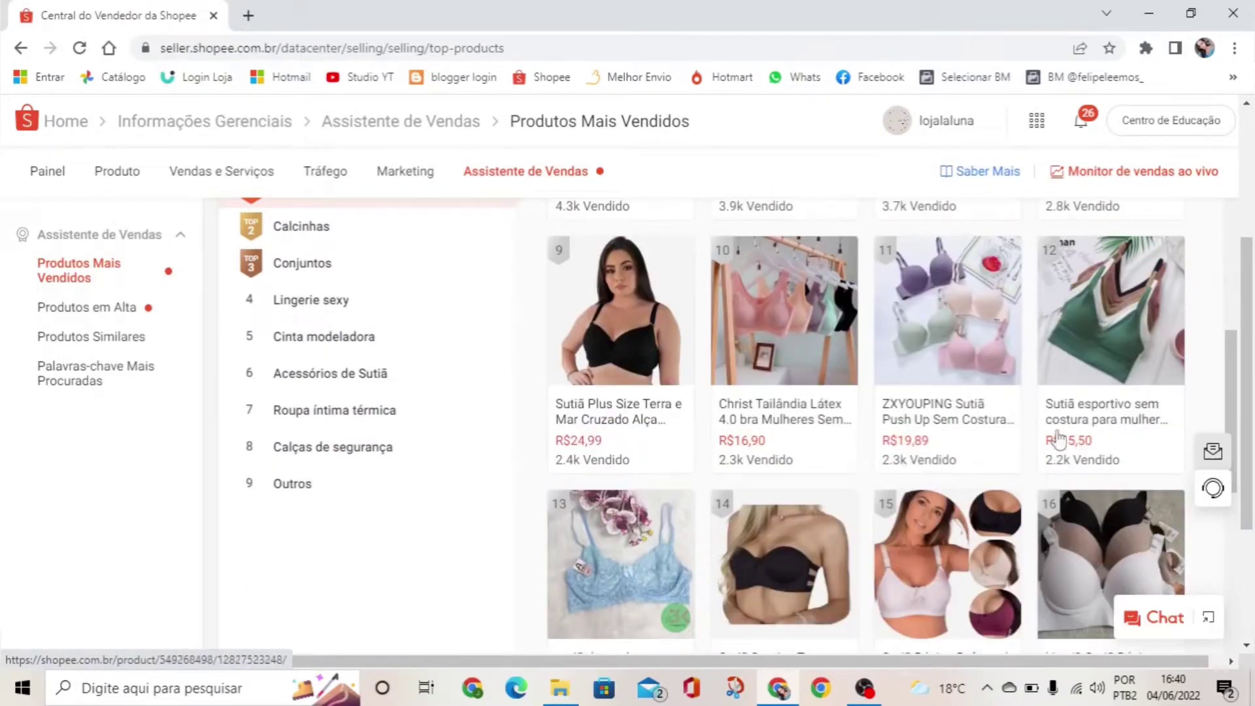
scroll(1046, 438, "down", 5)
scroll(1006, 435, "up", 10)
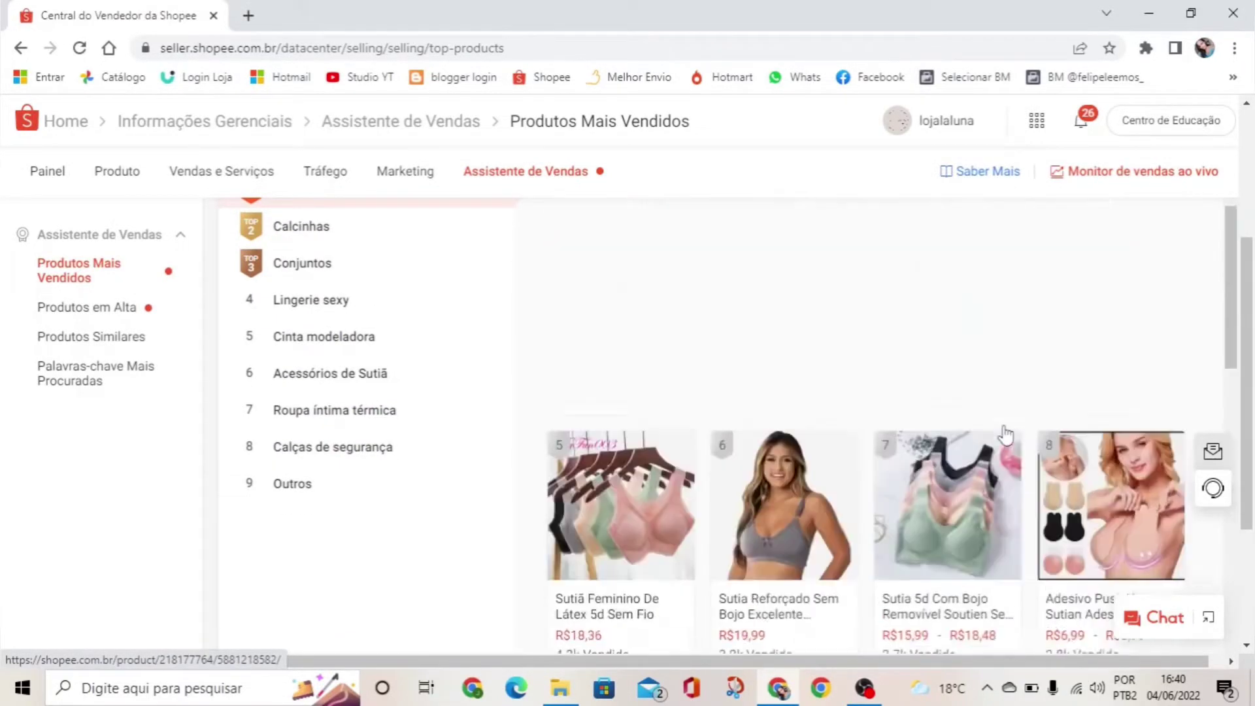
scroll(513, 406, "up", 4)
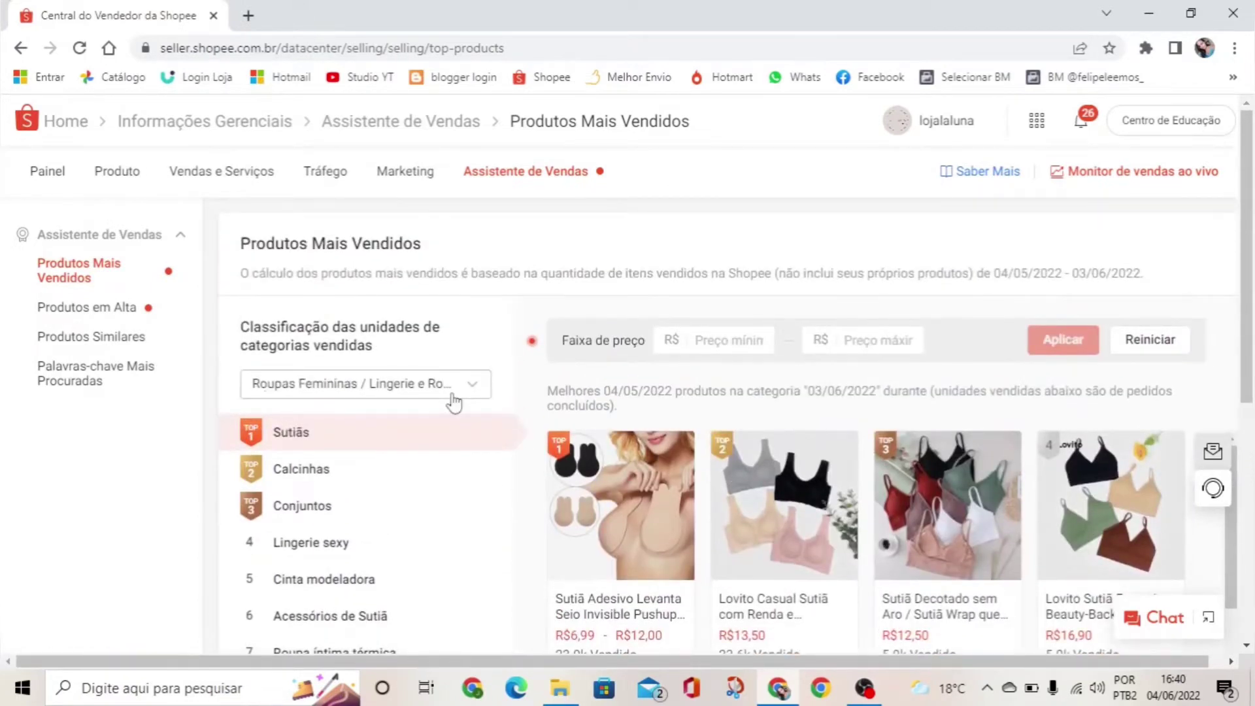
Step: Set the category of the best-seller ranking to Roupas Femininas / Blusas
left_click(465, 391)
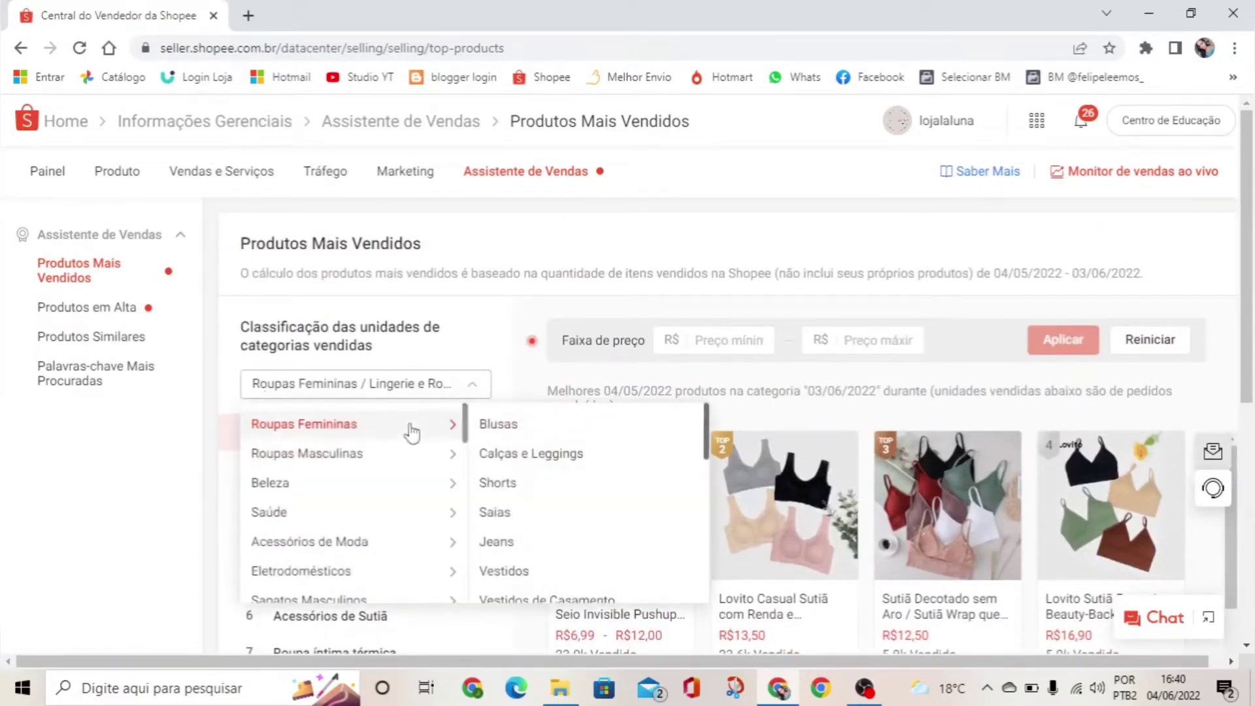
left_click(507, 431)
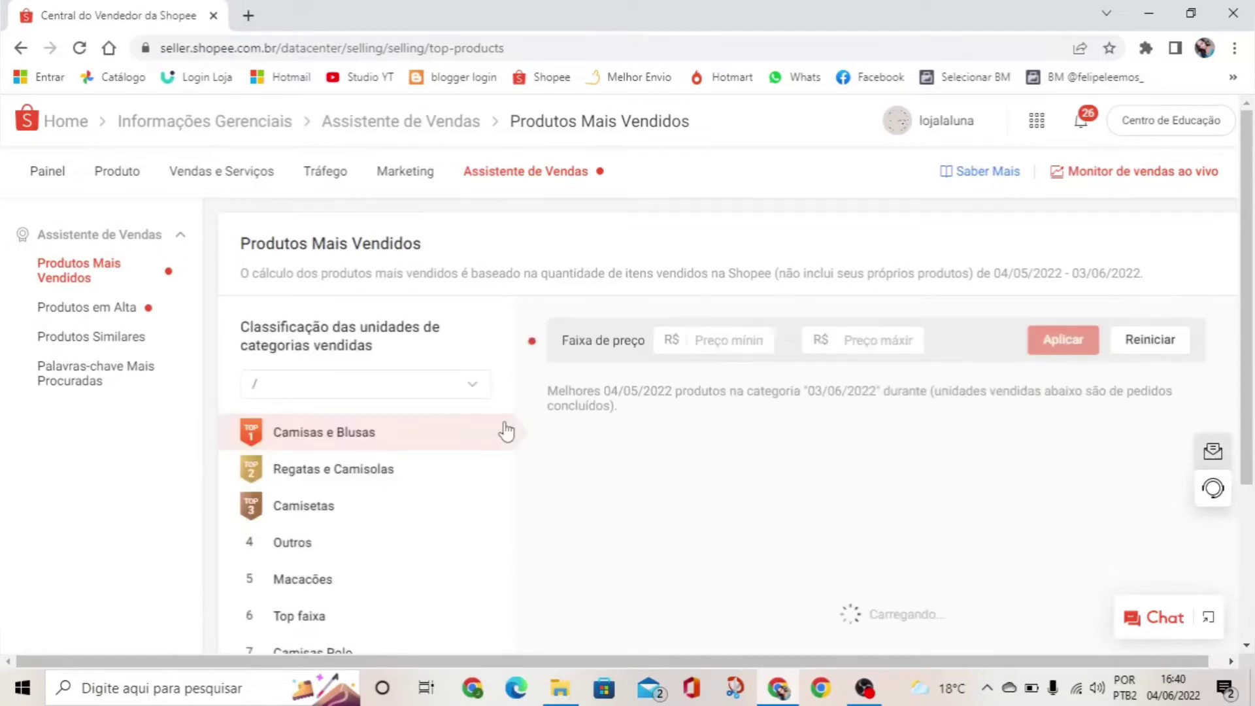
Step: Examine the ranked best-selling products under Camisas e Blusas, comparing their styles, prices and units sold
scroll(262, 314, "down", 1)
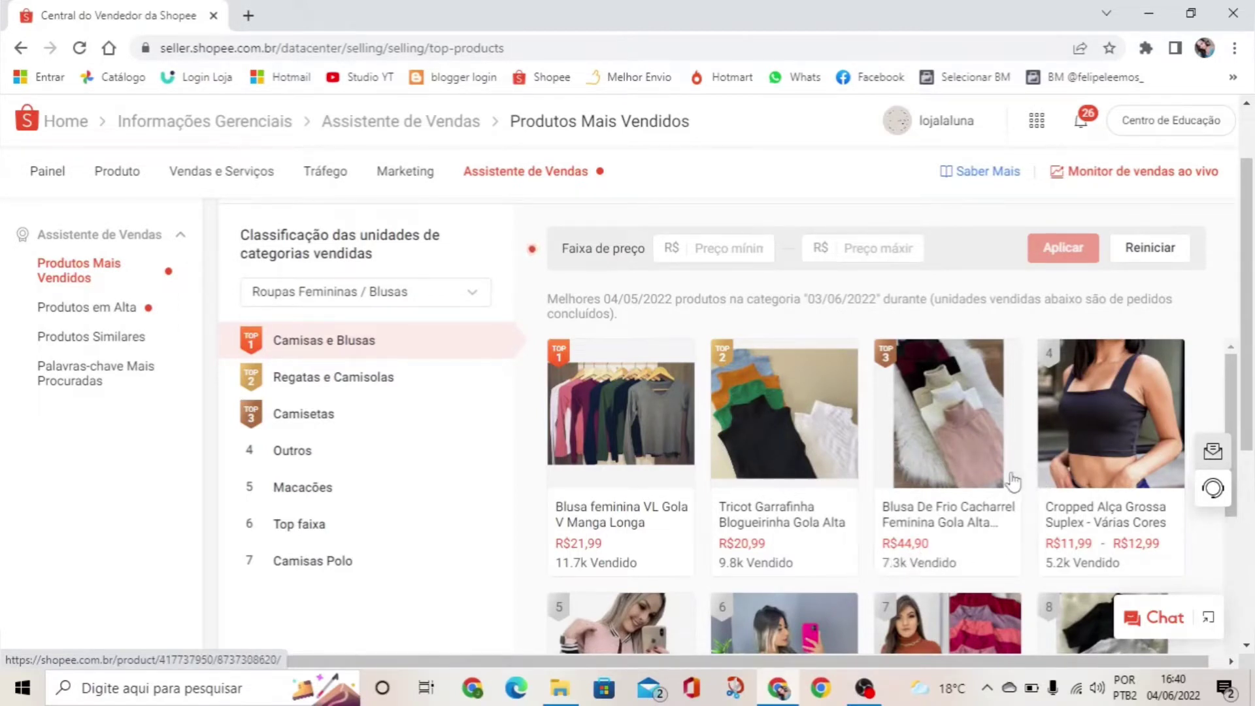
scroll(1014, 484, "down", 1)
scroll(1031, 487, "down", 2)
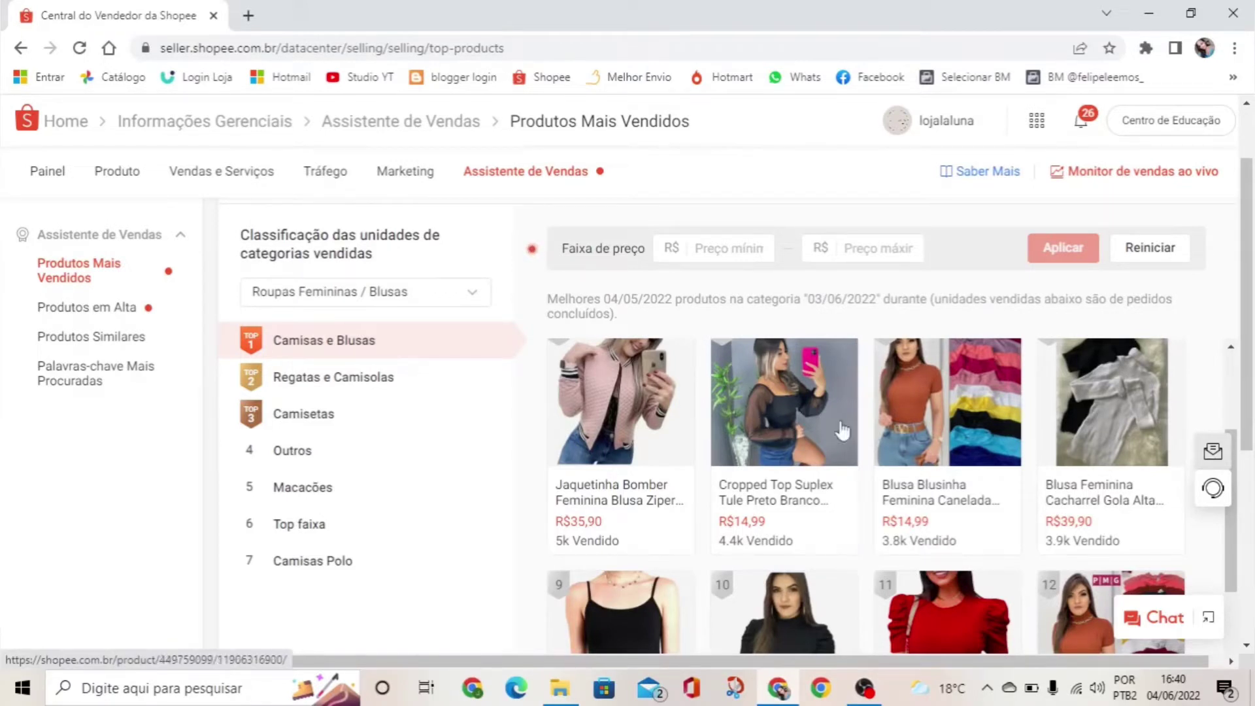
scroll(1031, 453, "down", 3)
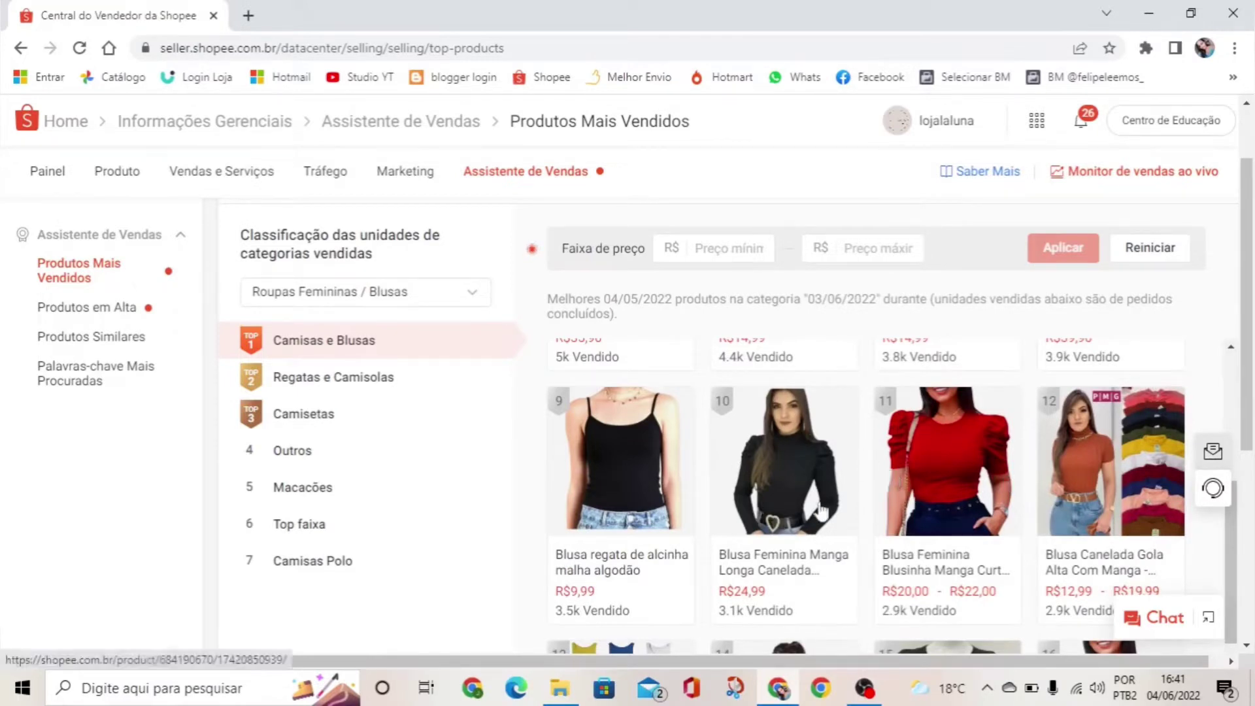
scroll(871, 451, "down", 5)
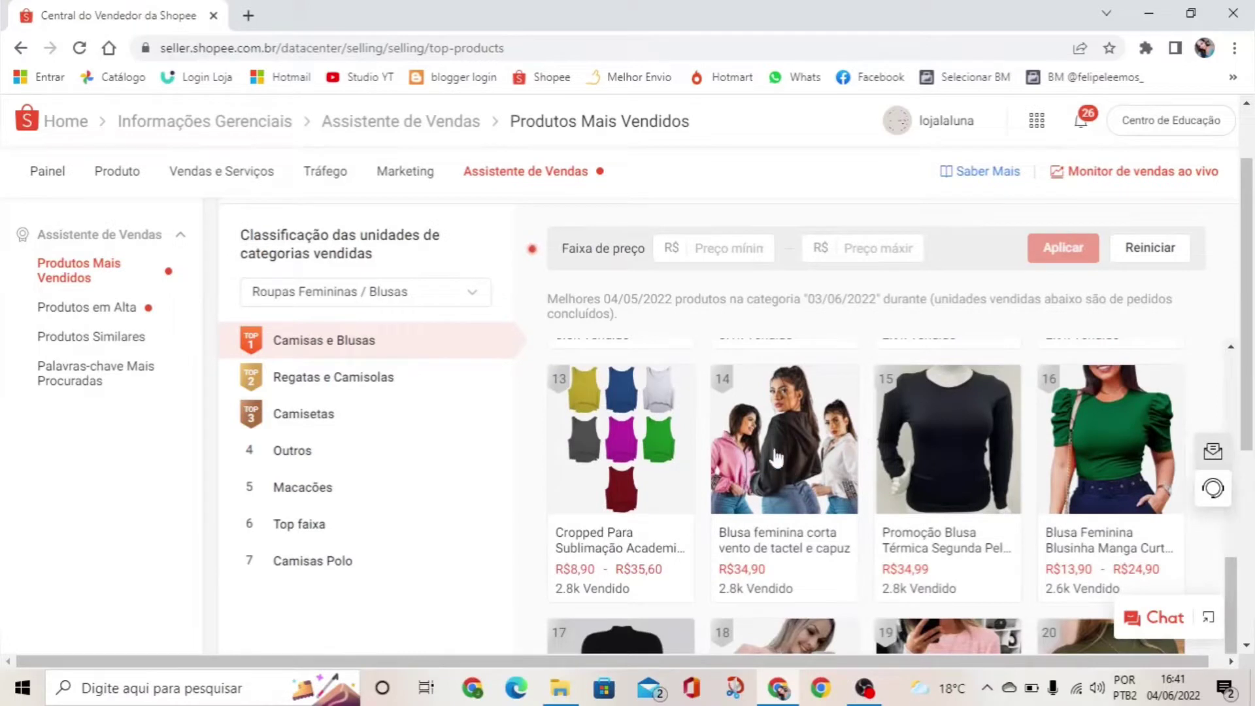
scroll(873, 451, "down", 3)
scroll(874, 451, "down", 2)
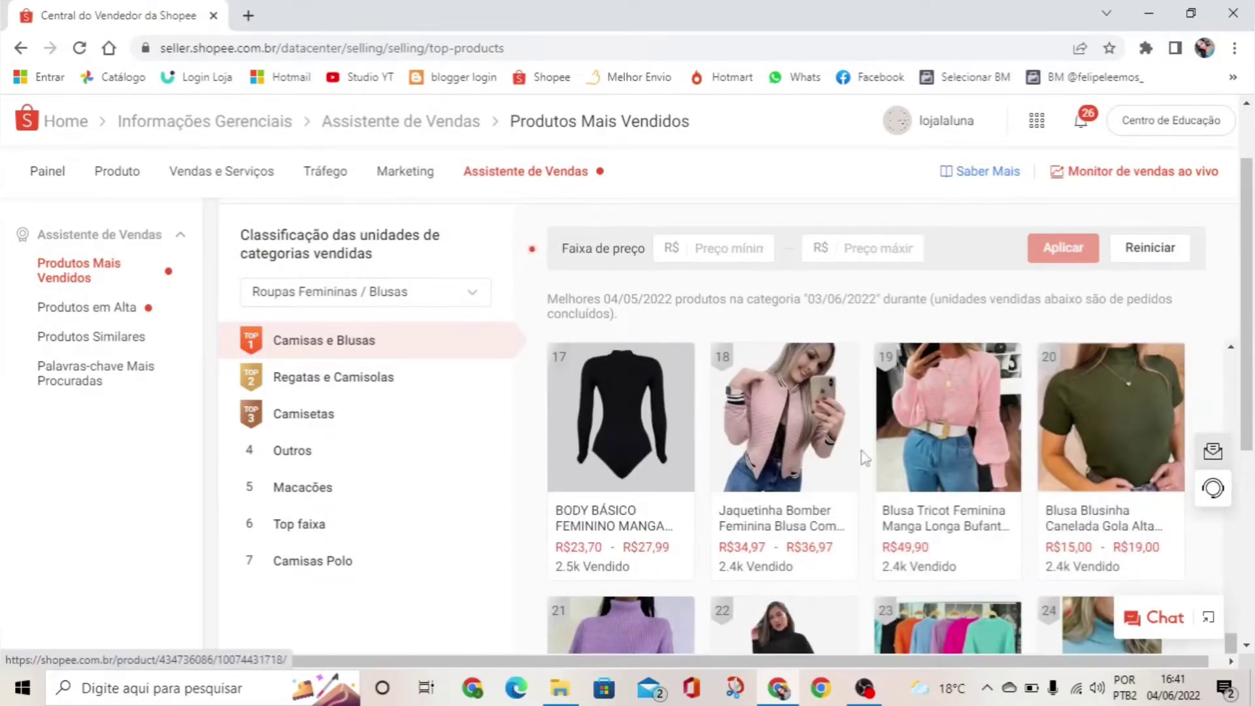
scroll(692, 458, "down", 3)
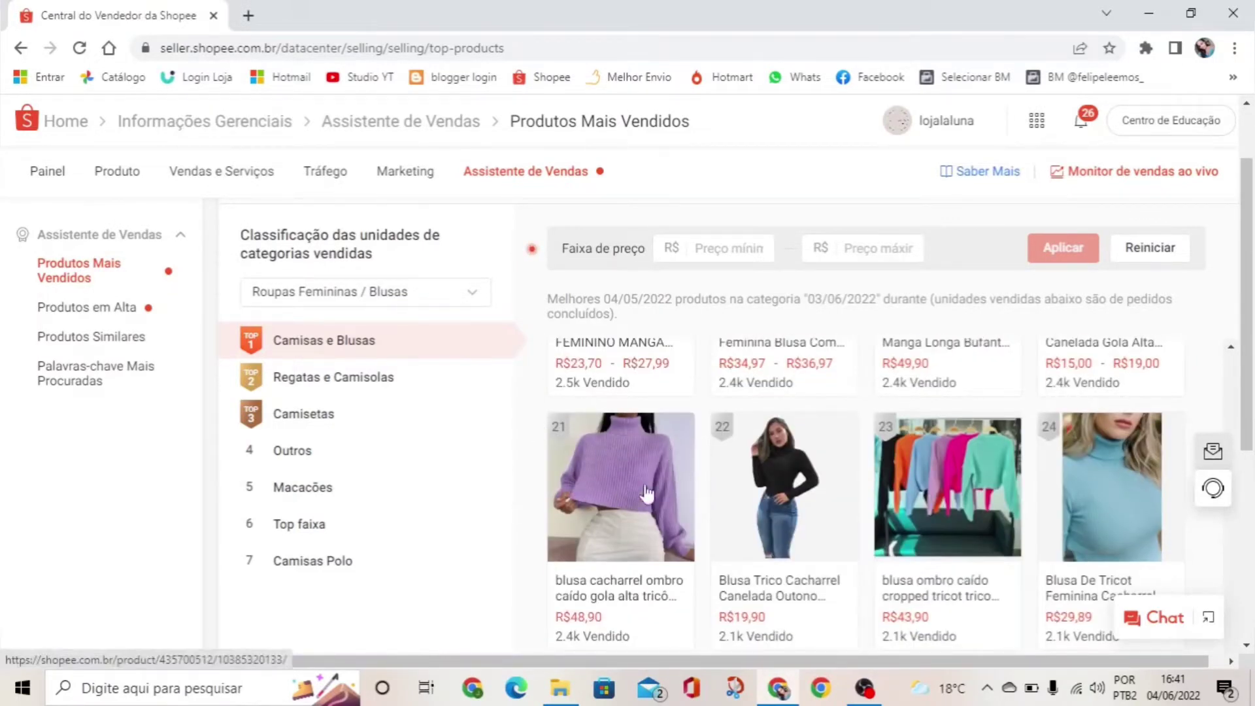
scroll(683, 484, "up", 5)
scroll(683, 484, "up", 10)
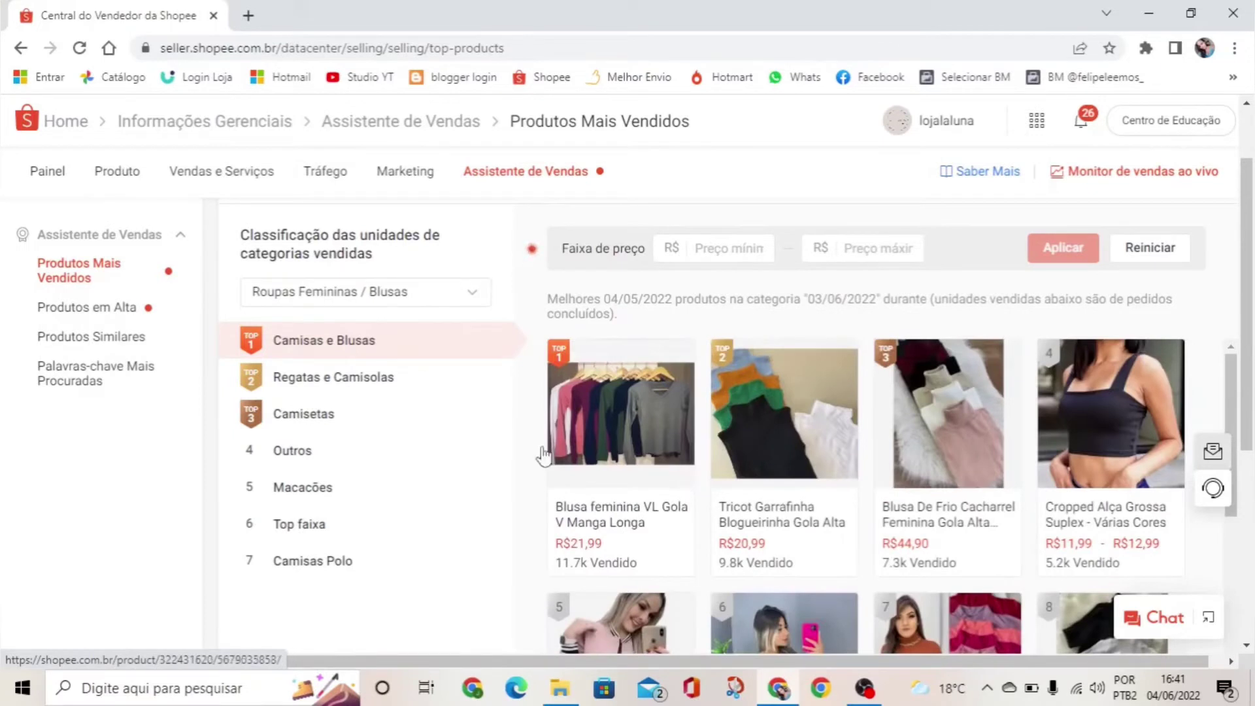
Step: Set the best-seller category to Roupas Femininas / Vestidos and review the ranked dresses
left_click(405, 302)
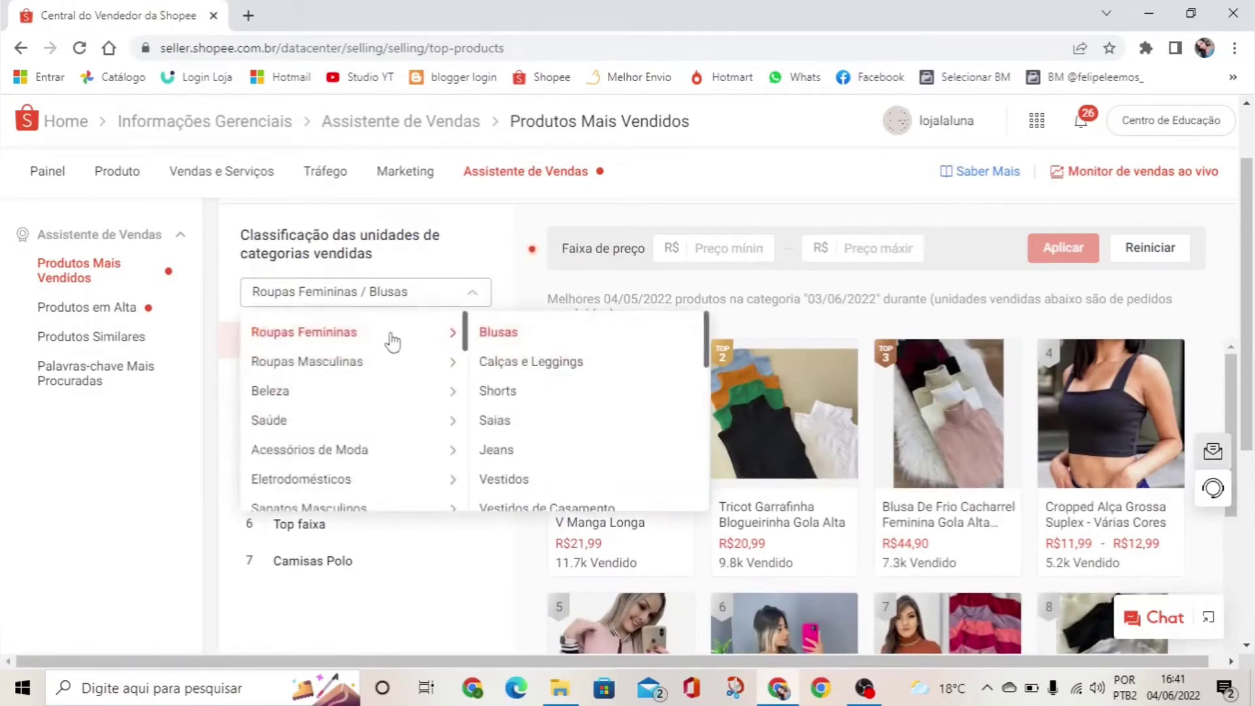
scroll(555, 412, "down", 1)
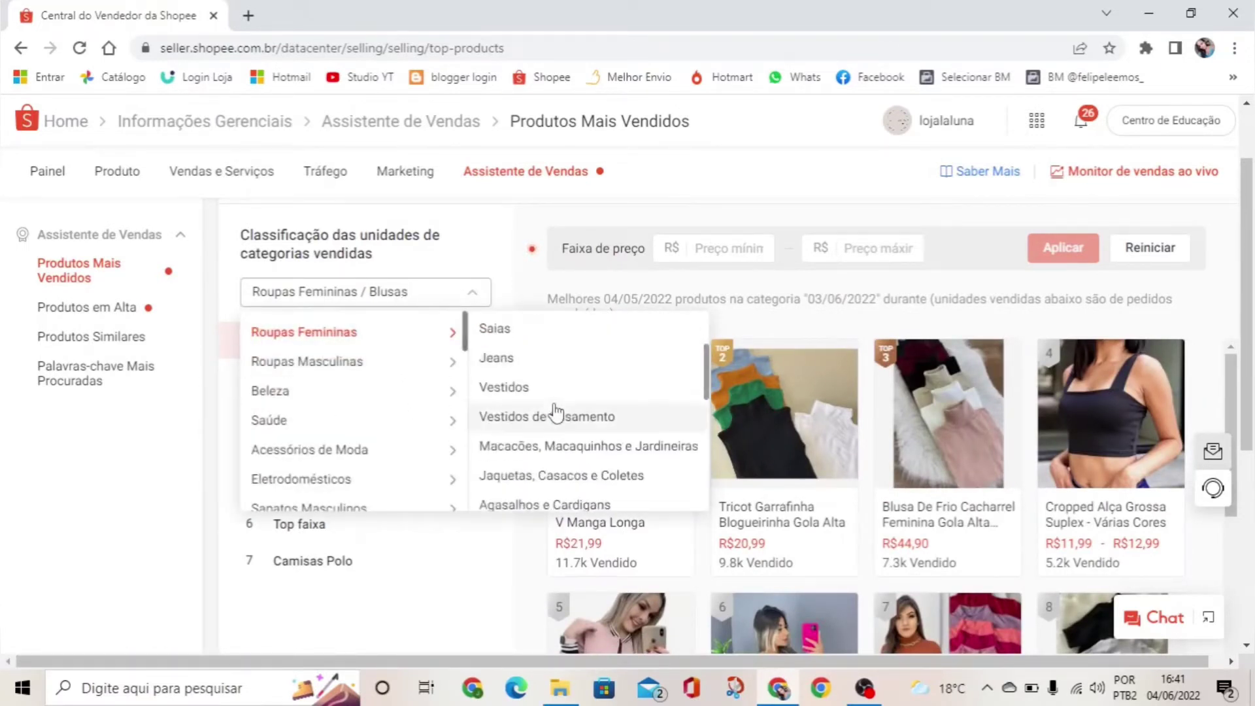
left_click(558, 395)
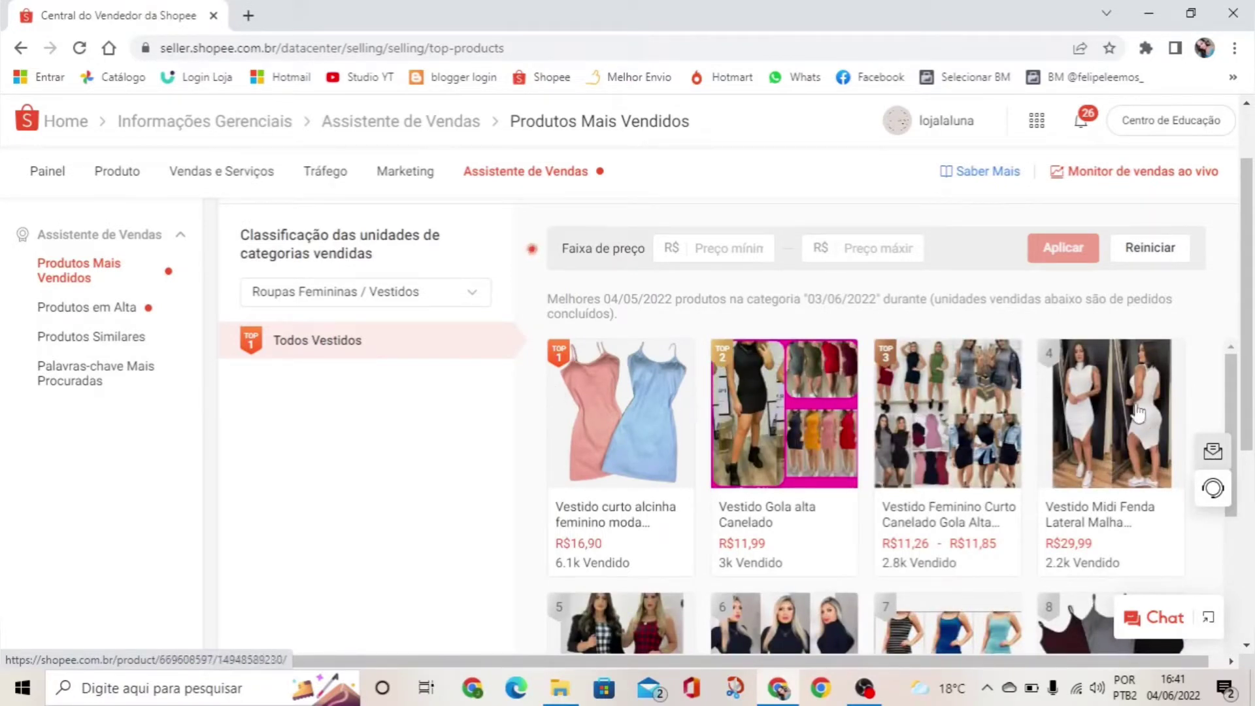
scroll(1036, 435, "down", 3)
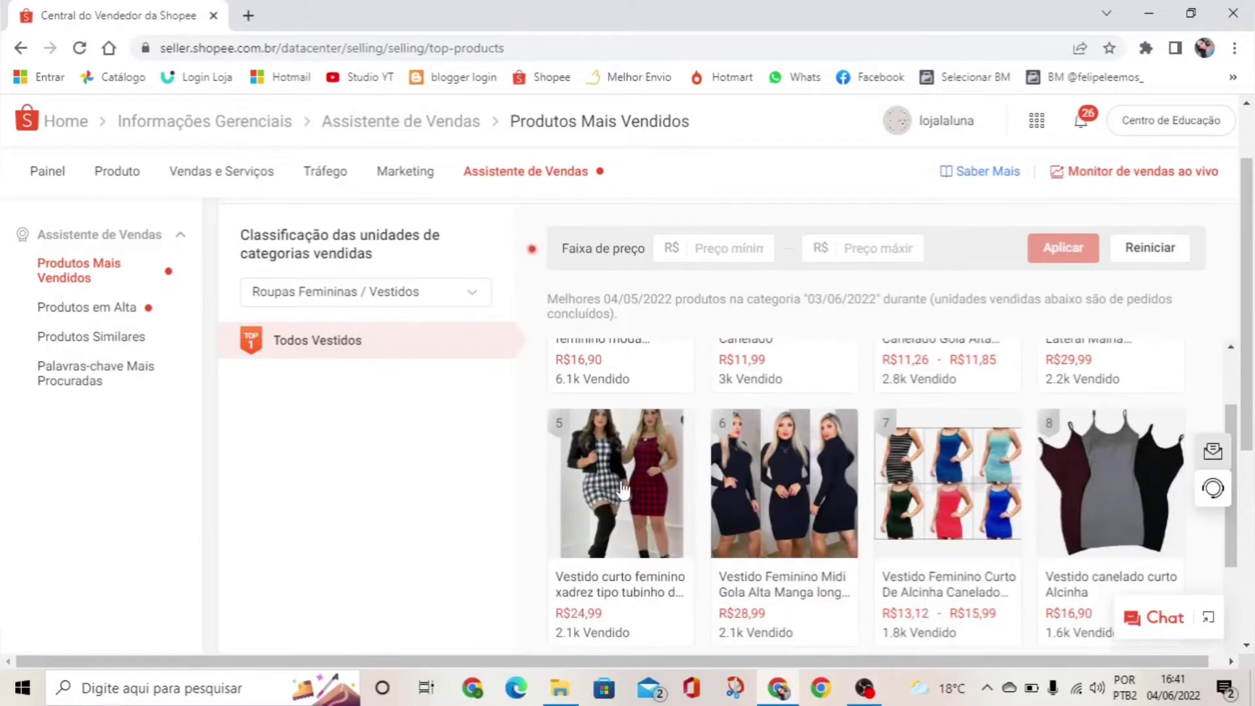
scroll(1020, 489, "down", 4)
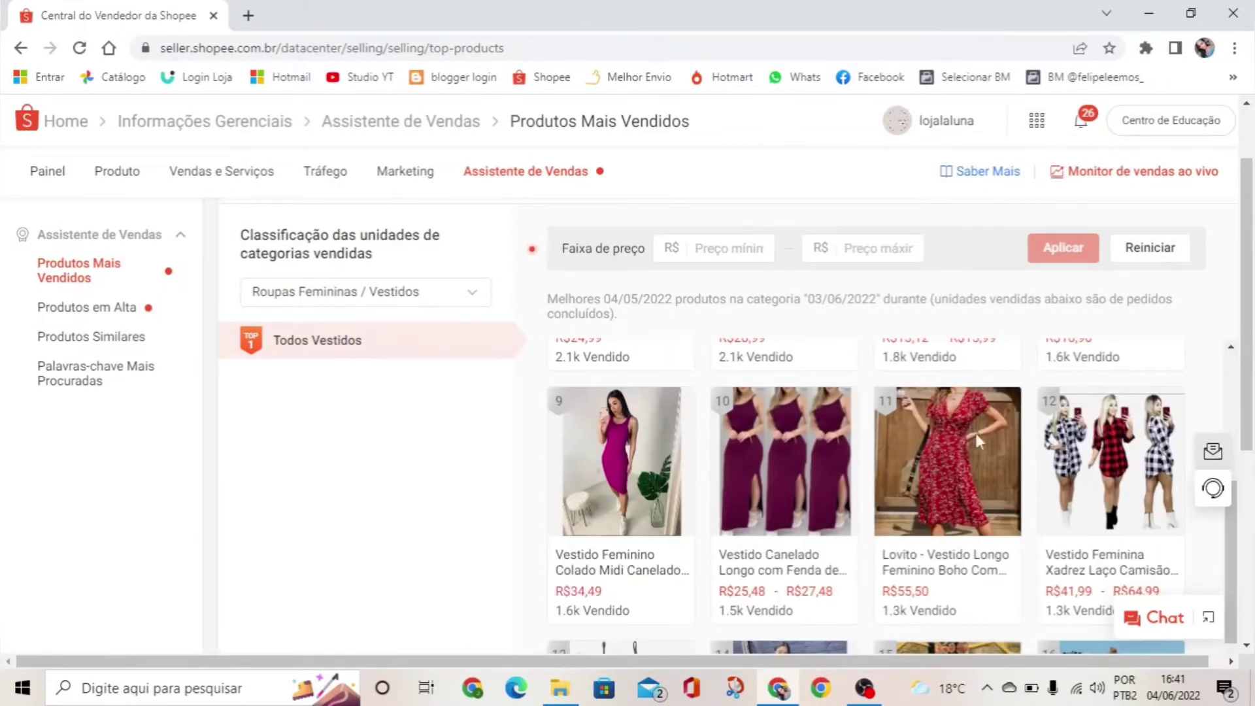
scroll(1013, 444, "down", 4)
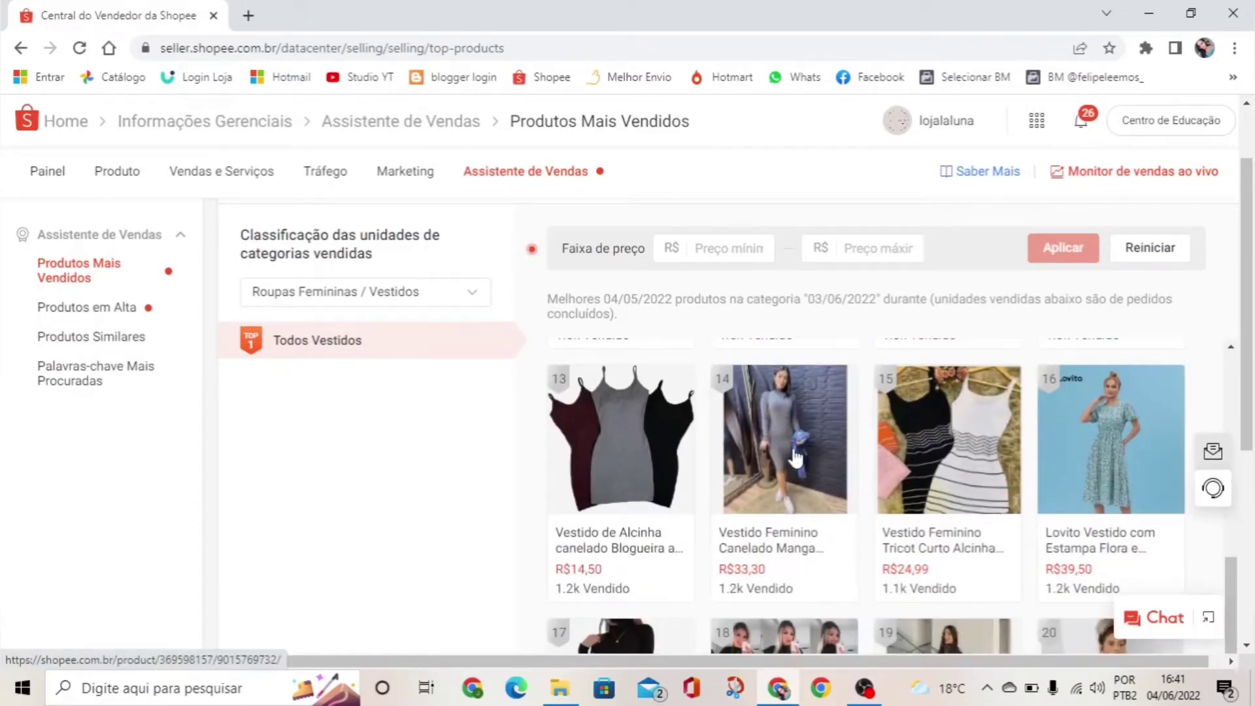
scroll(878, 481, "up", 10)
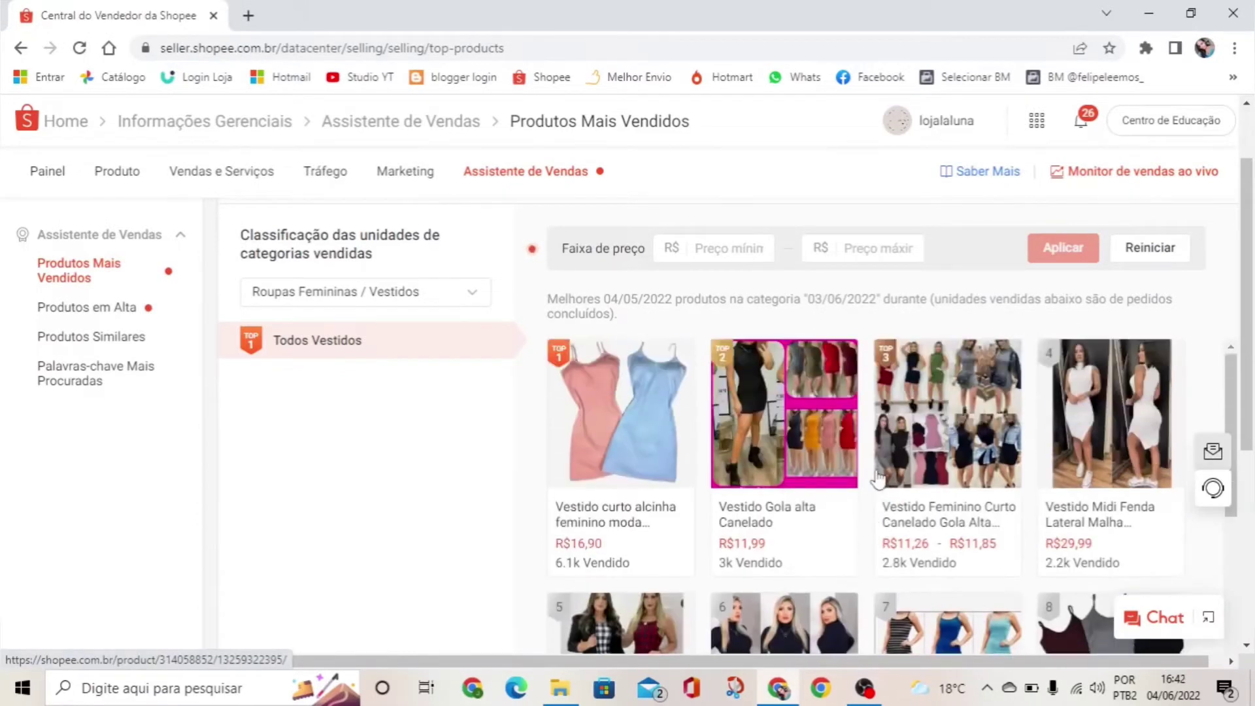
Step: Open the Produtos em Alta page and filter its trending keywords by Roupas Femininas
left_click(149, 314)
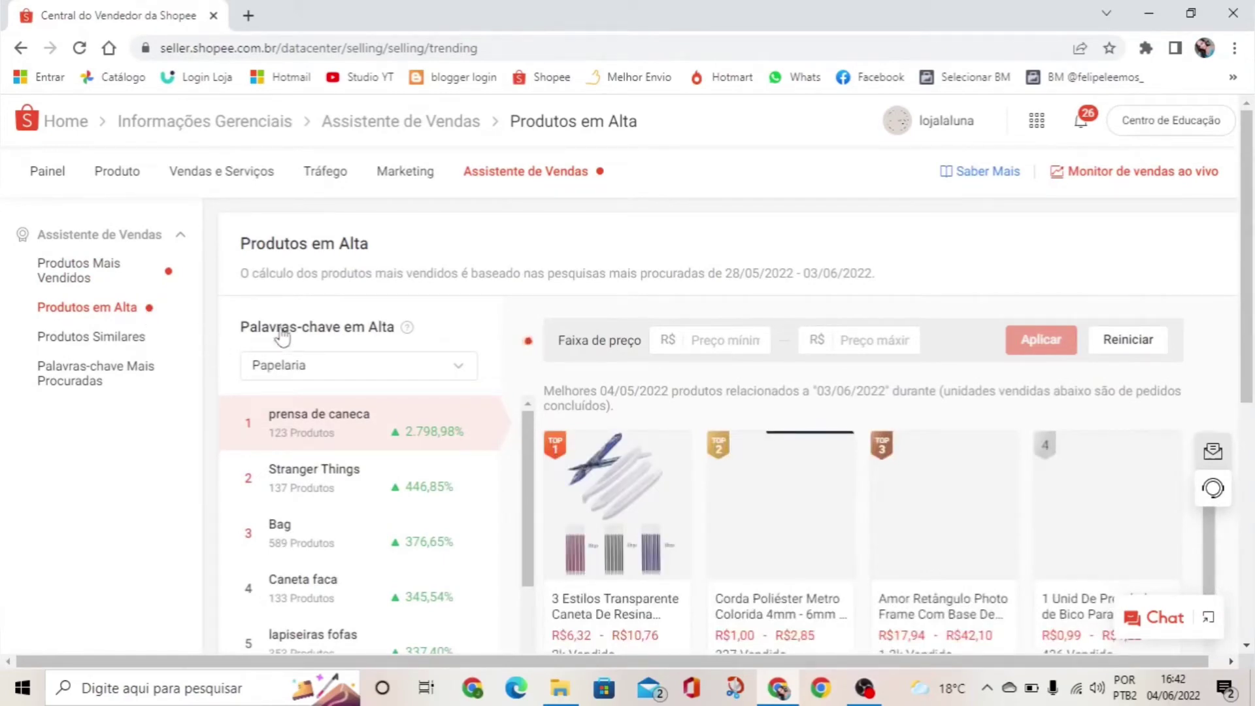
triple_click(395, 331)
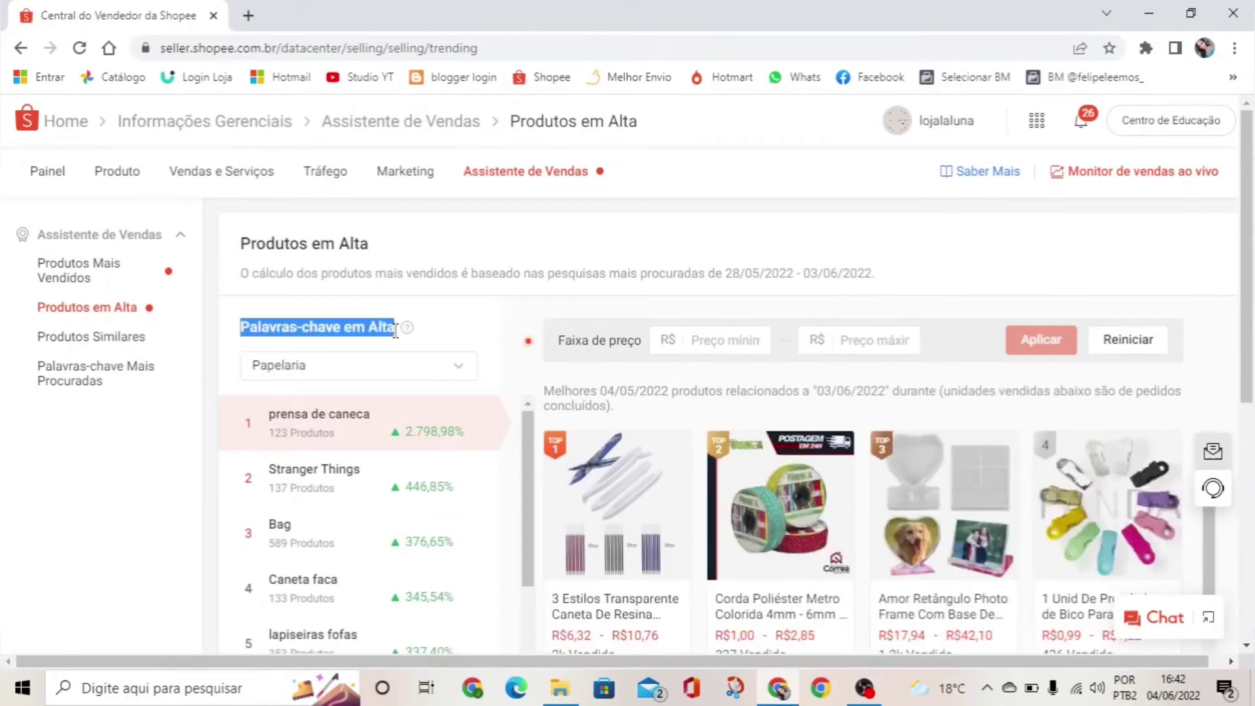
left_click(492, 333)
scroll(490, 331, "down", 2)
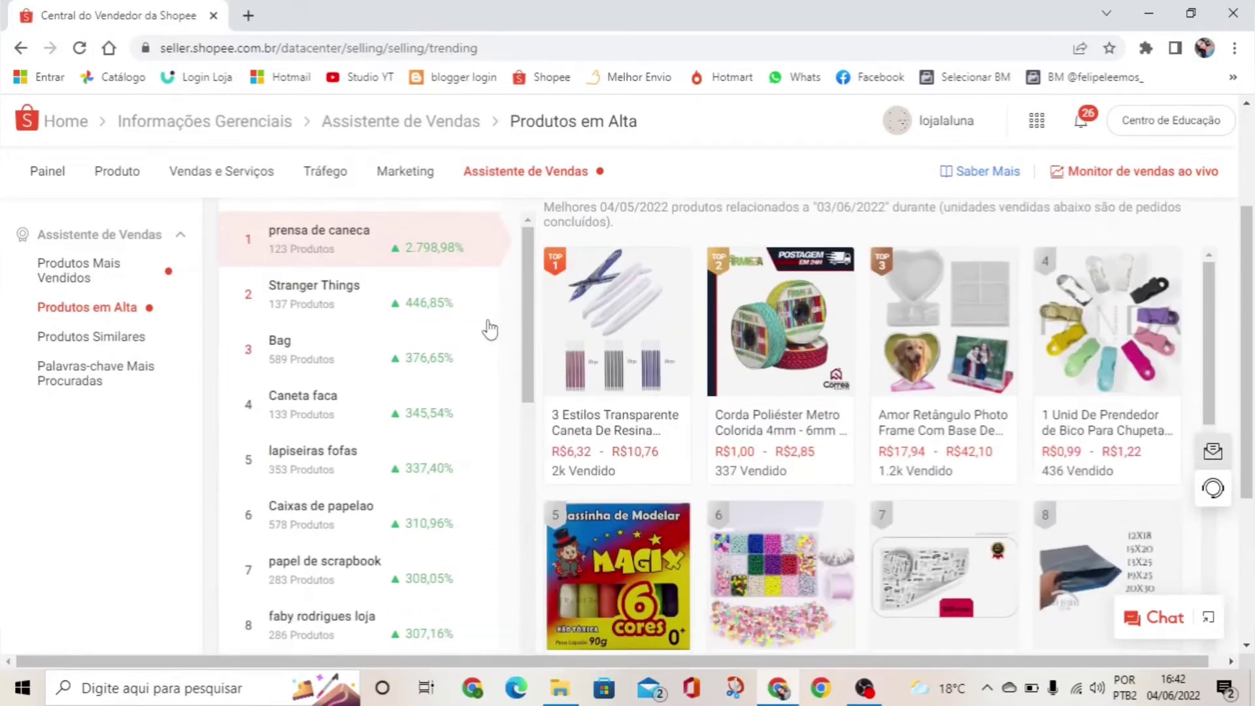
left_click(447, 287)
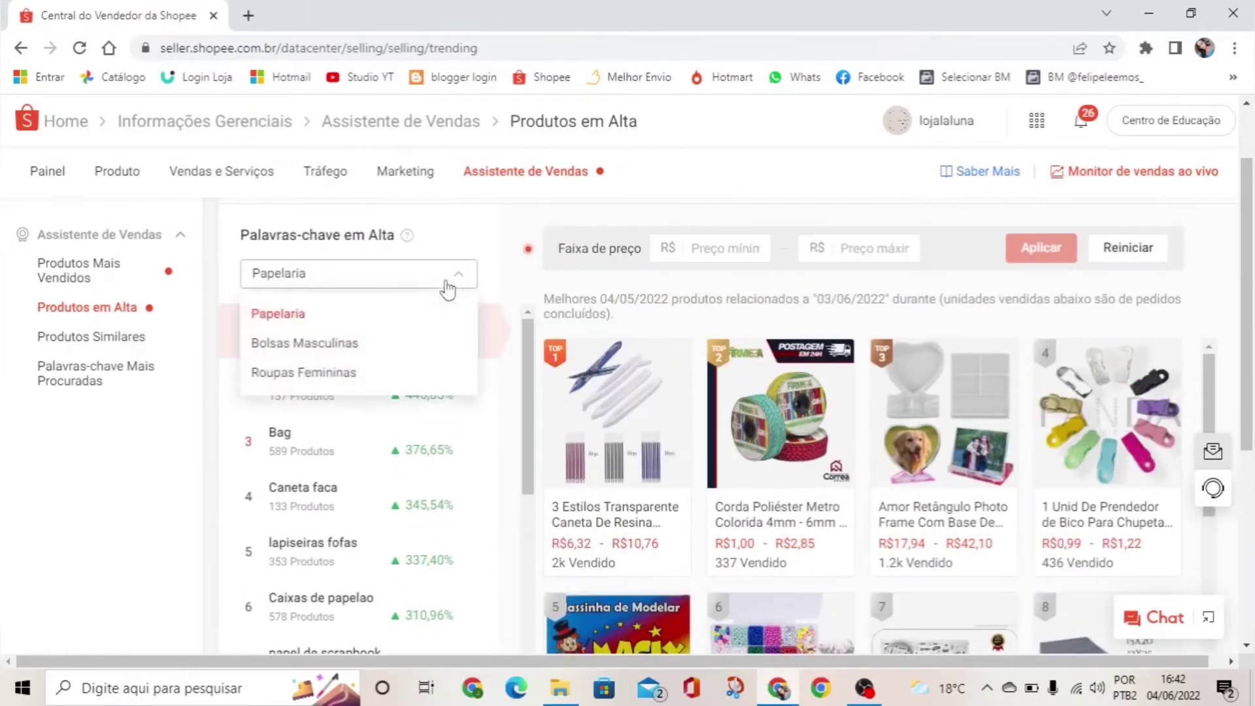
left_click(323, 373)
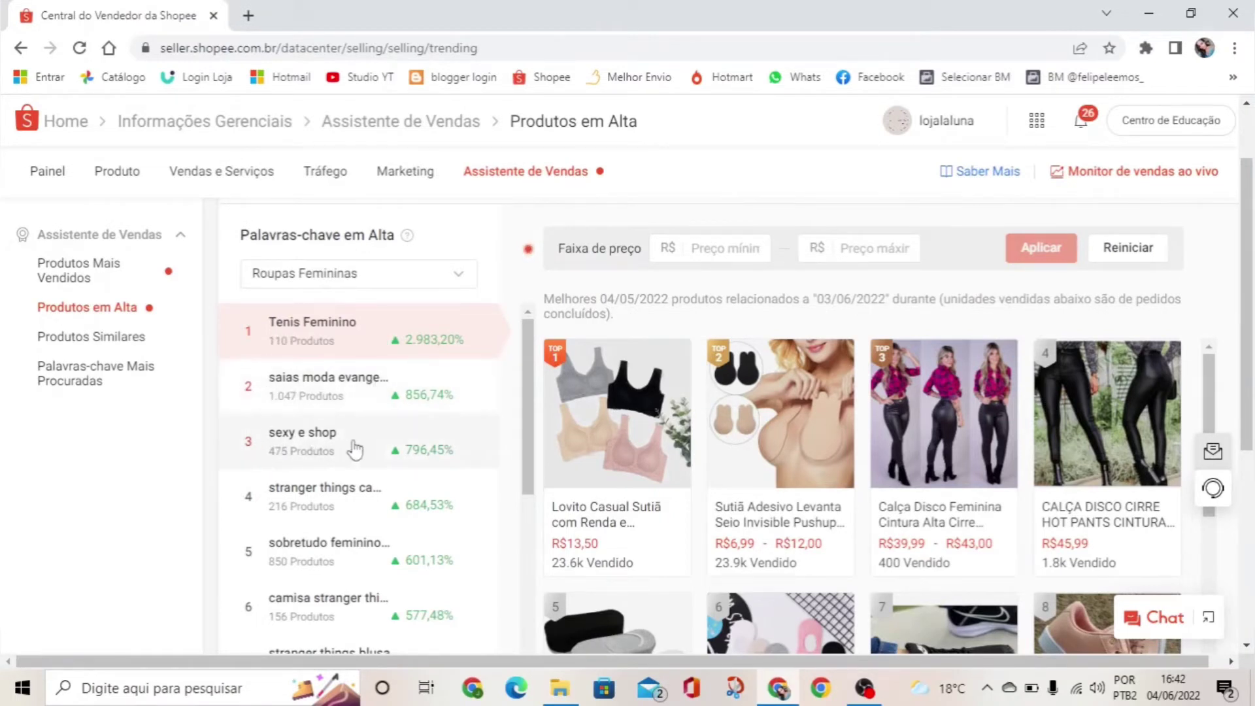
Step: Select the trending keyword starting with "stranger things ca" and review its related best-selling products
left_click(358, 499)
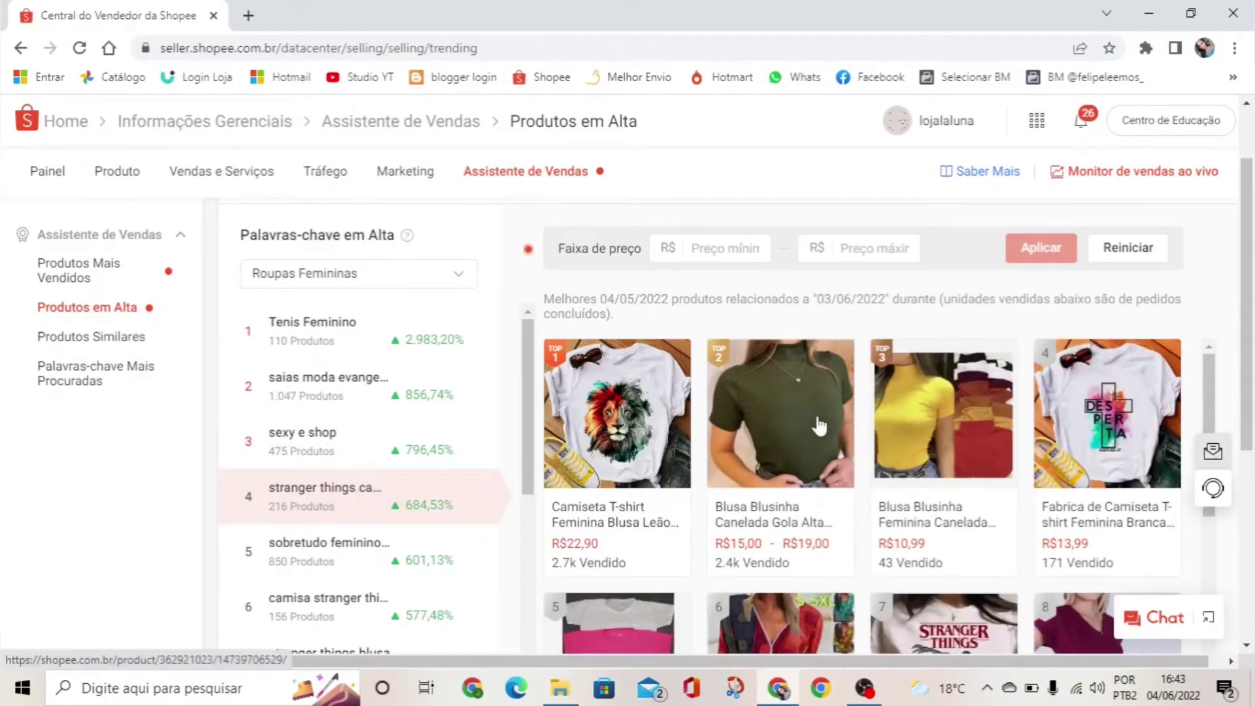
scroll(876, 441, "down", 3)
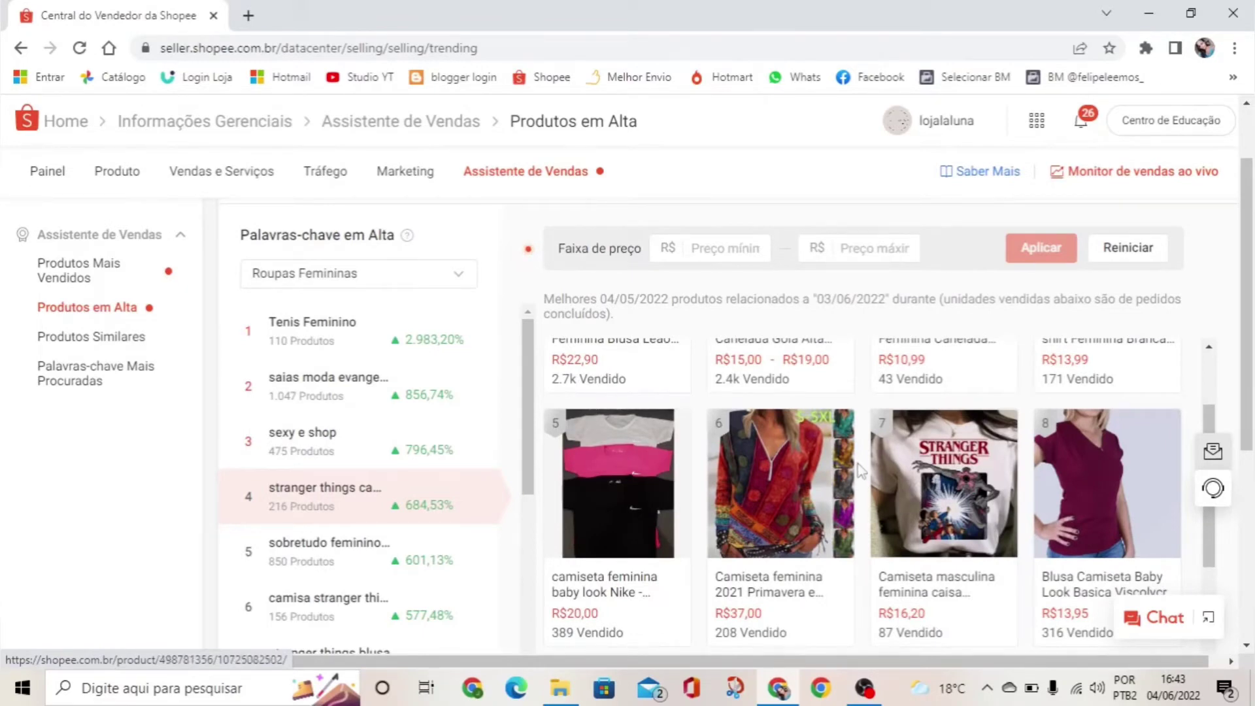
scroll(858, 464, "down", 3)
scroll(857, 464, "down", 3)
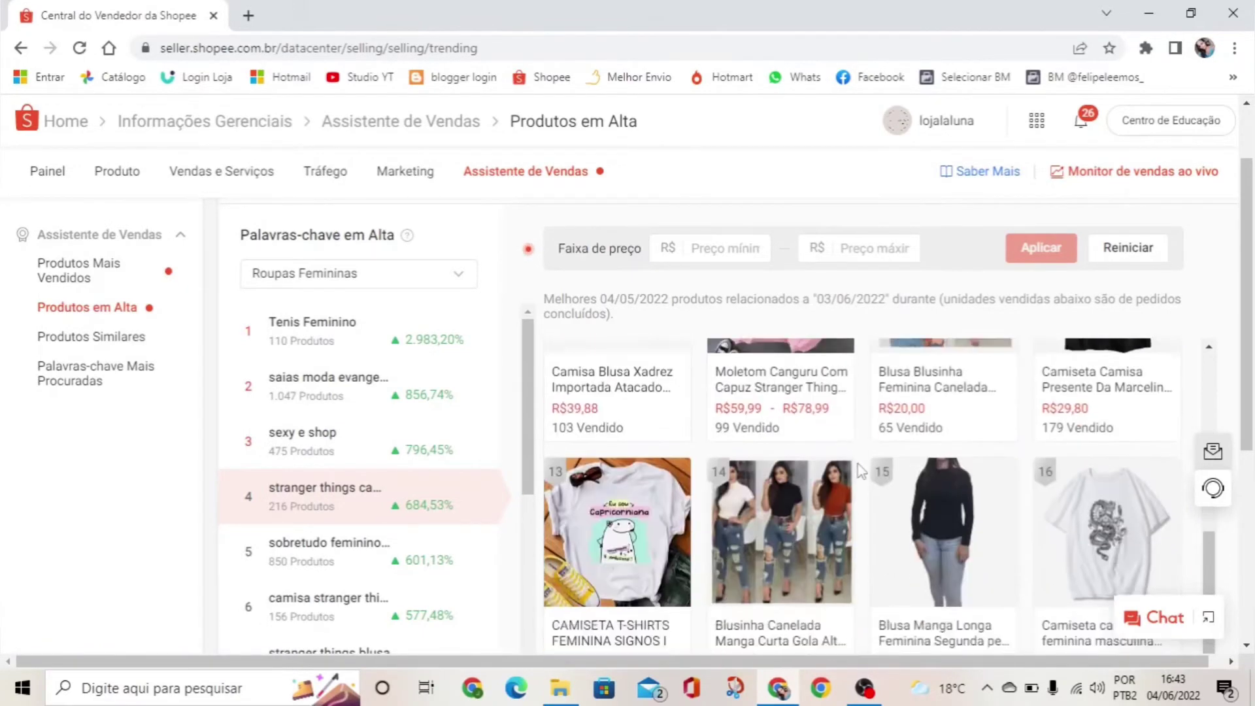
scroll(857, 464, "up", 9)
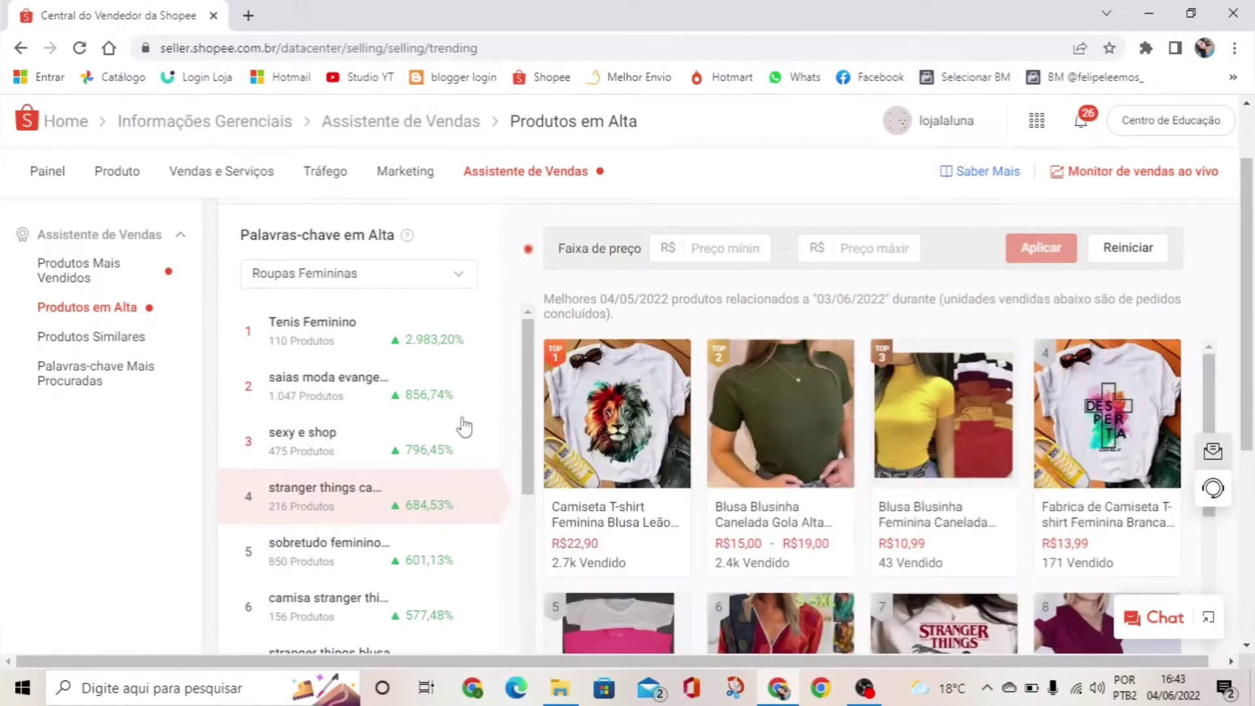
Step: Open the Produtos Similares page and check the similar products for the shop's Camiseta Tshirt Tradicional
scroll(461, 425, "down", 1)
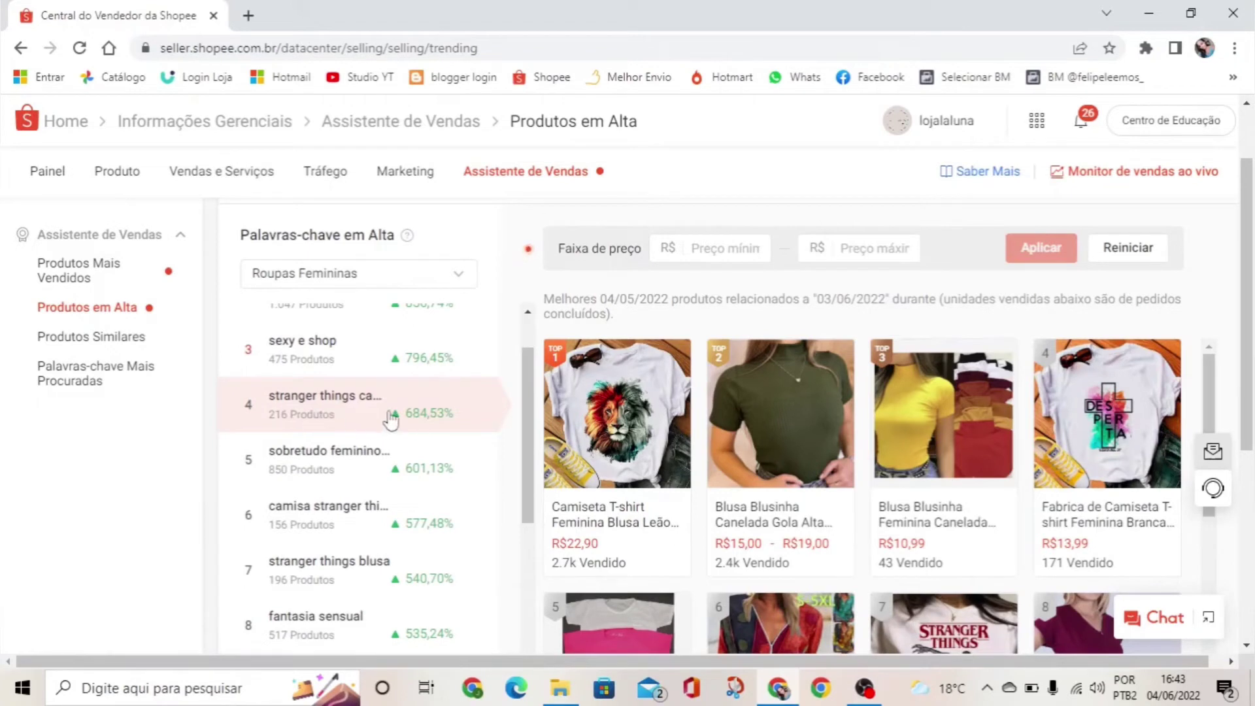
left_click(97, 351)
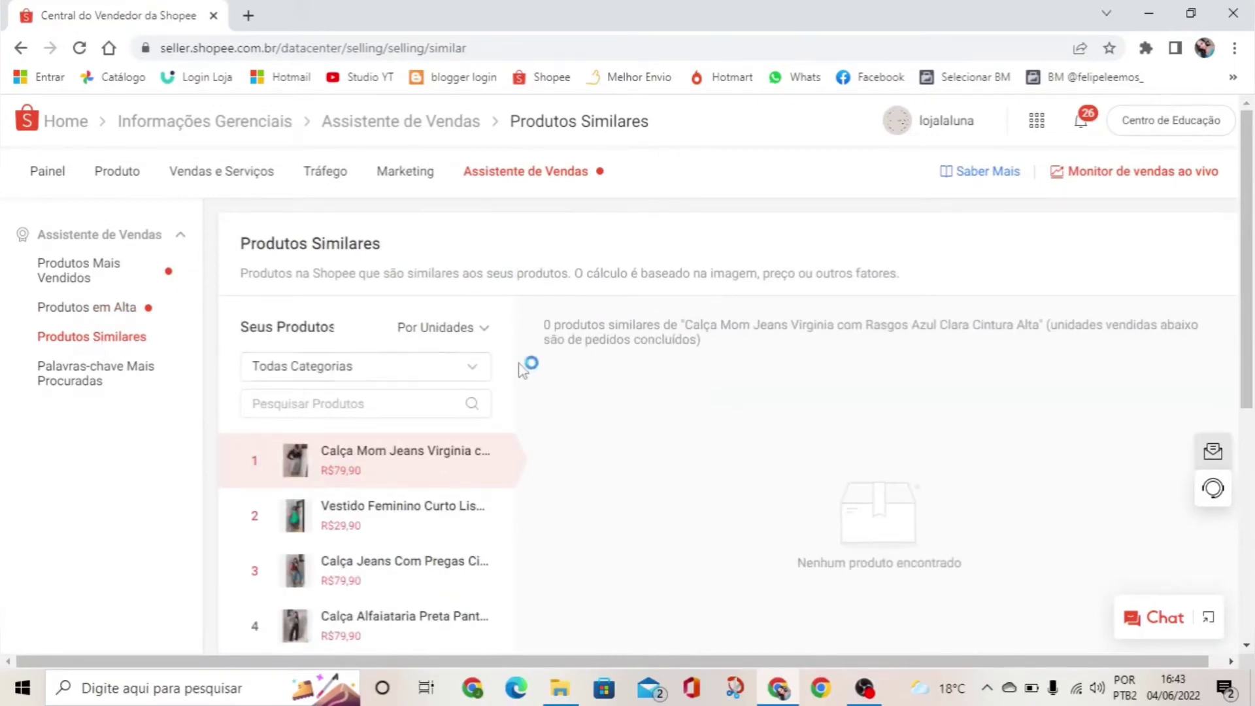
scroll(523, 373, "down", 3)
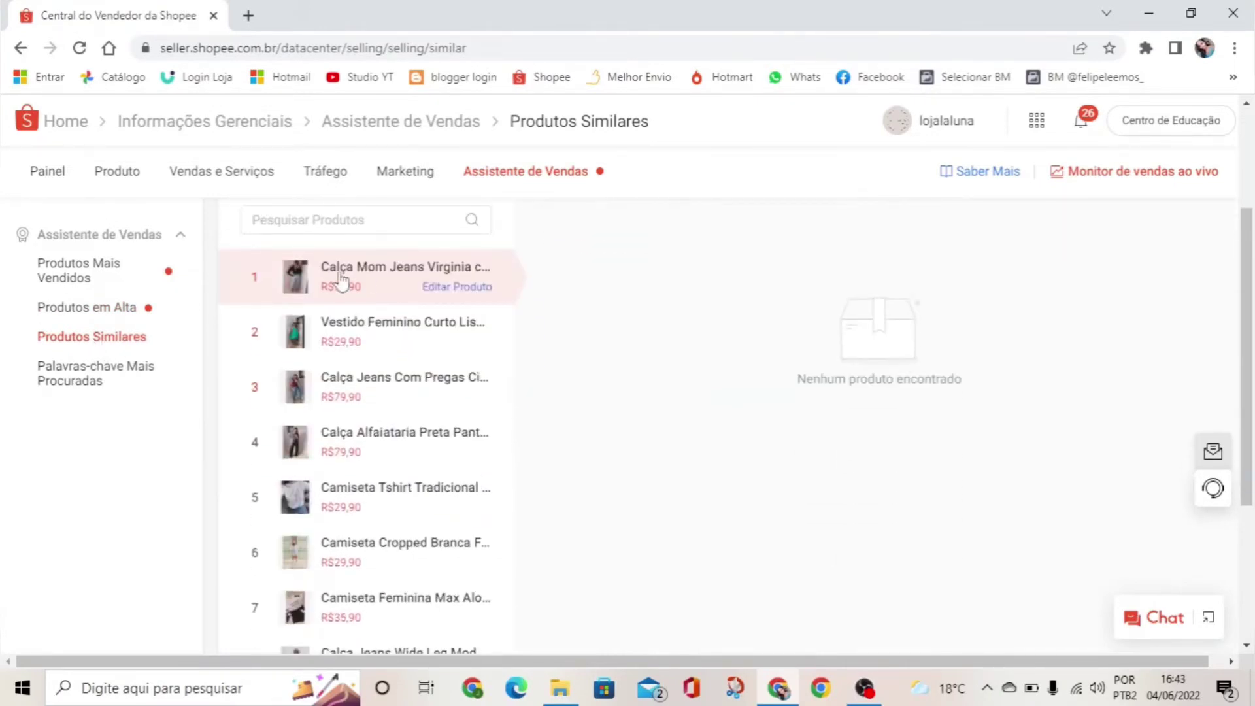
left_click(372, 499)
scroll(603, 450, "up", 1)
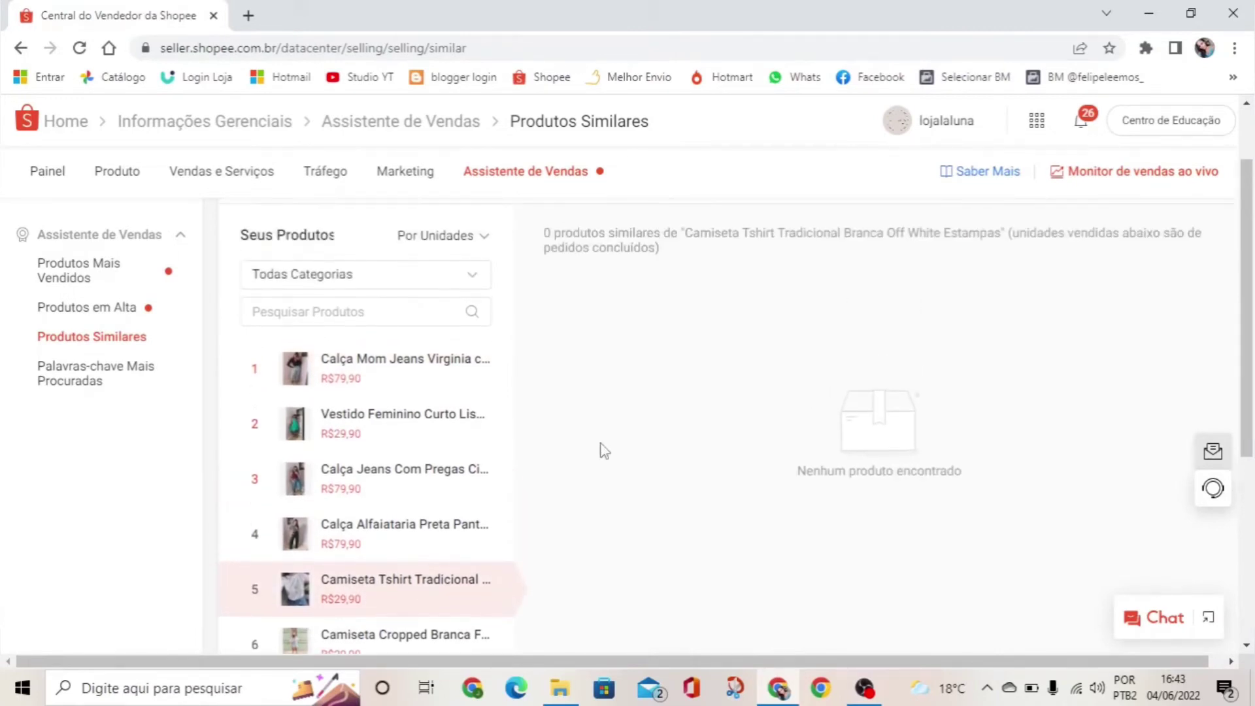
Step: Check the similar products for the shop's Calça Jeans Com Pregas and Calça Jeans Wide Leg
scroll(603, 450, "down", 1)
left_click(400, 395)
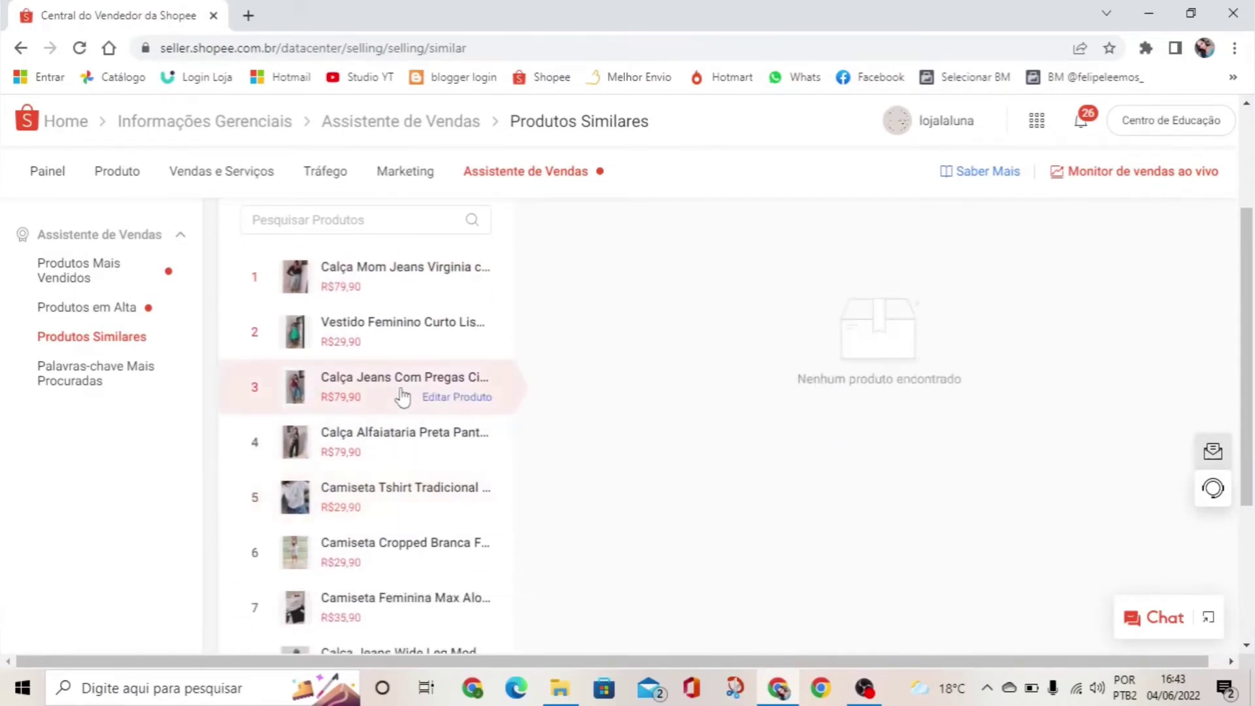
scroll(403, 395, "down", 2)
scroll(404, 395, "down", 1)
left_click(389, 478)
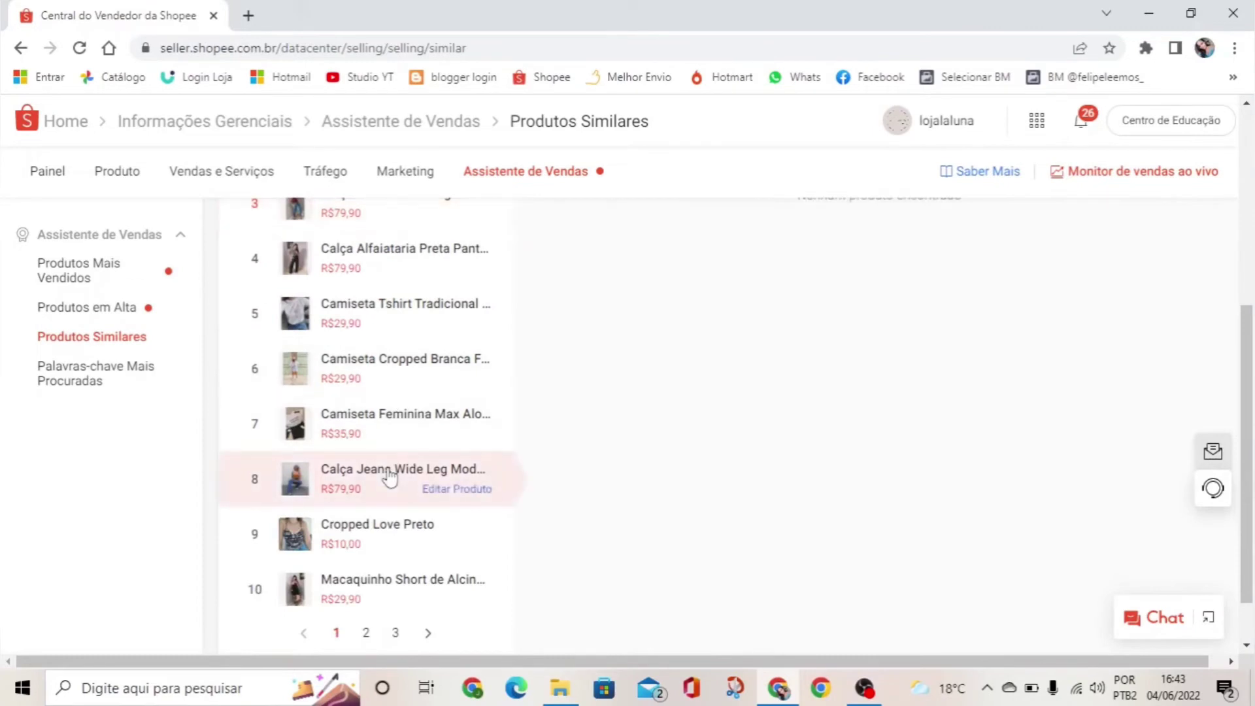
scroll(558, 453, "up", 2)
scroll(558, 453, "up", 2)
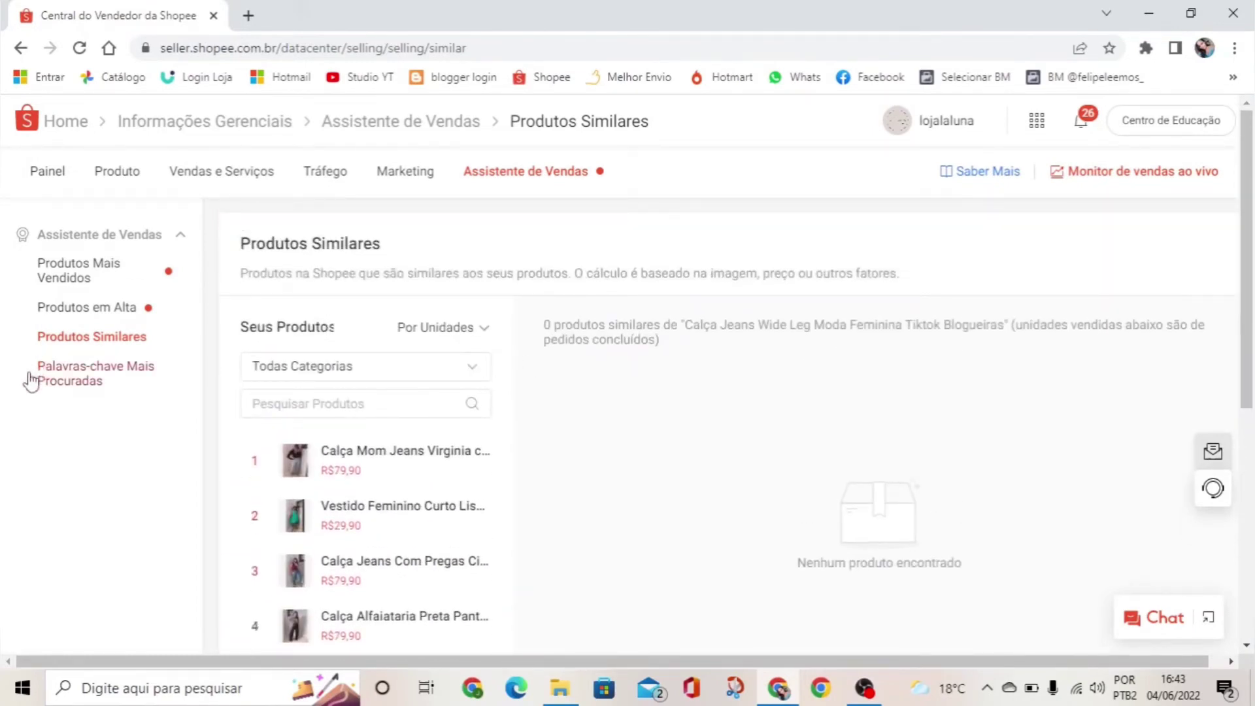
Step: Open the Palavras-chave Mais Procuradas page and read its description of the categories and period covered
left_click(112, 373)
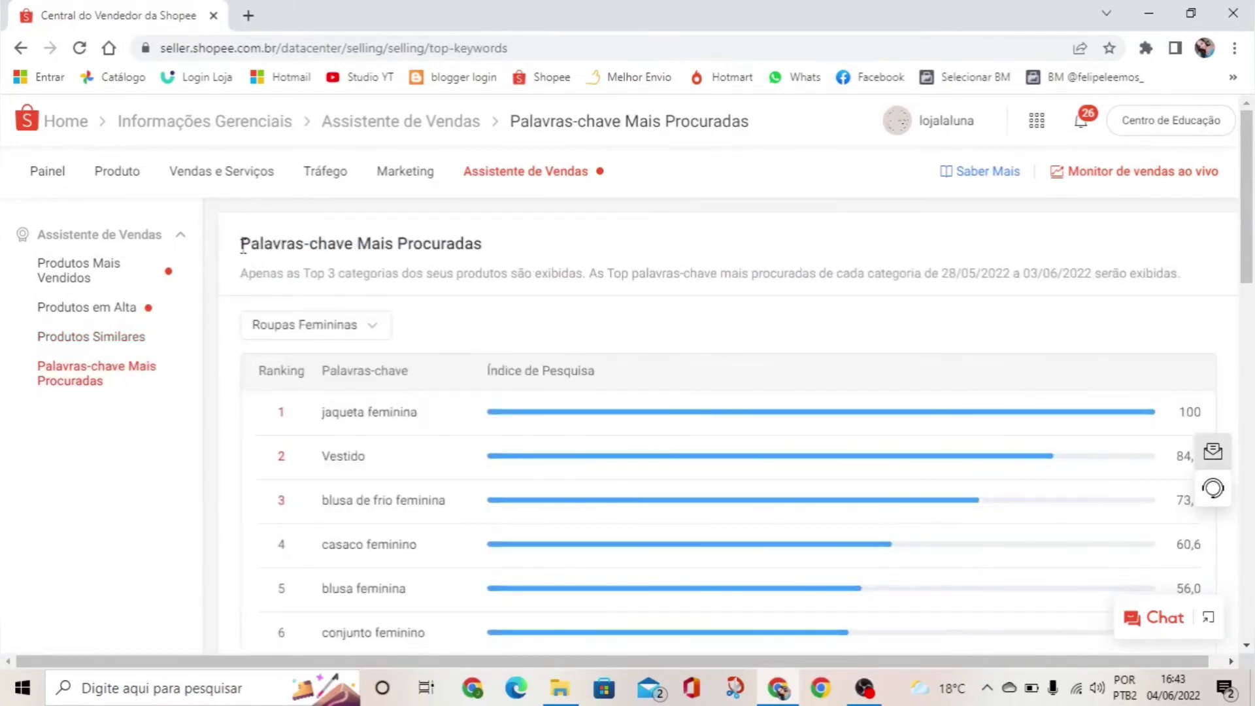
left_click_drag(242, 246, 507, 252)
left_click(533, 265)
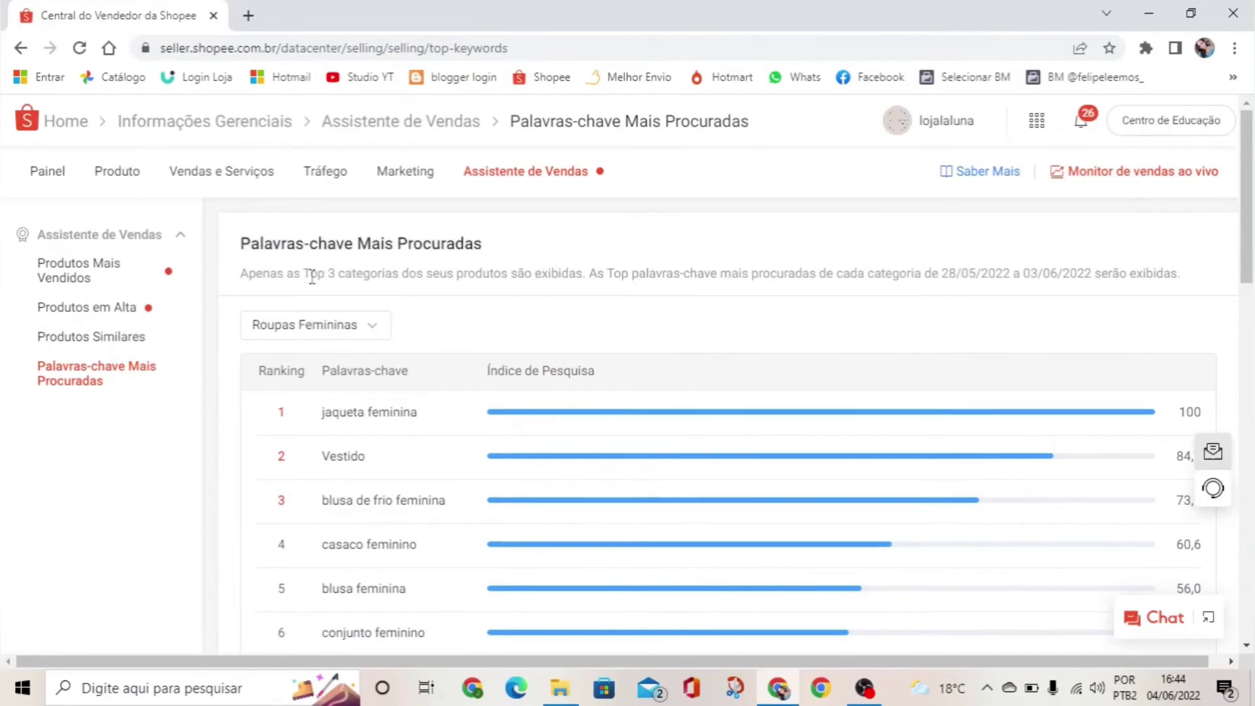
left_click_drag(302, 273, 350, 273)
left_click(518, 299)
scroll(523, 300, "down", 1)
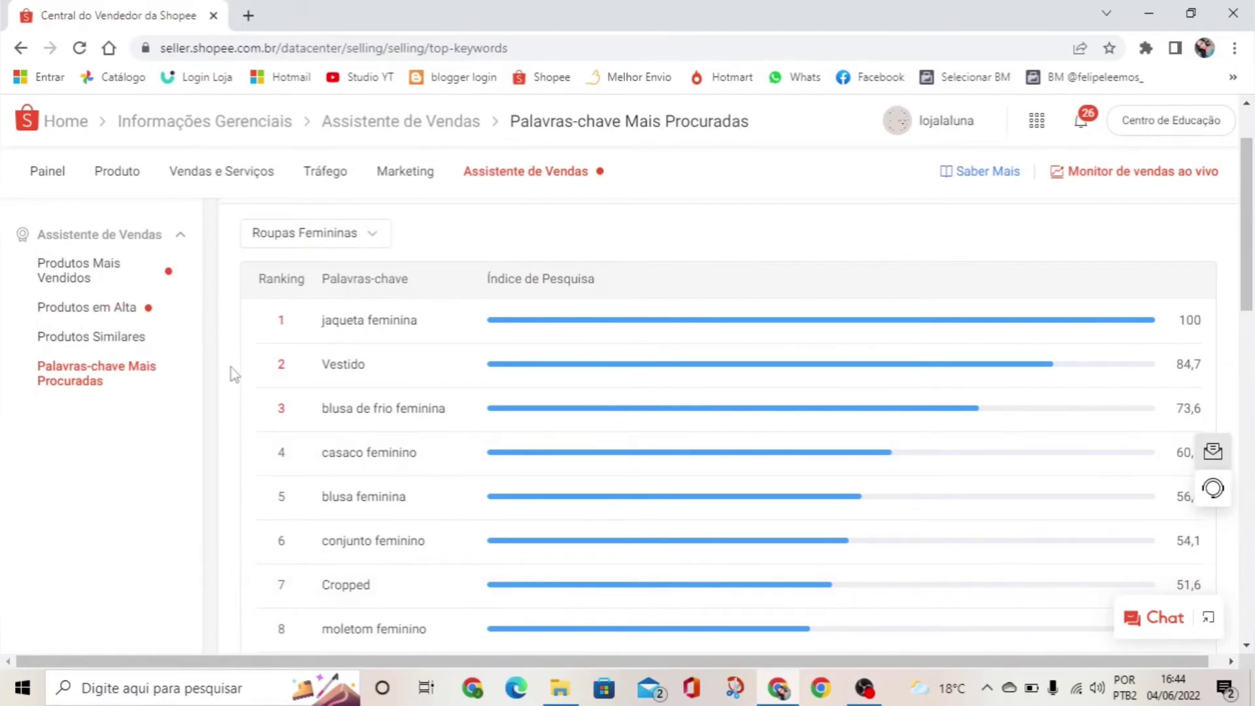
Step: Return to Produtos em Alta and filter its trending keywords by Roupas Femininas again
left_click(124, 312)
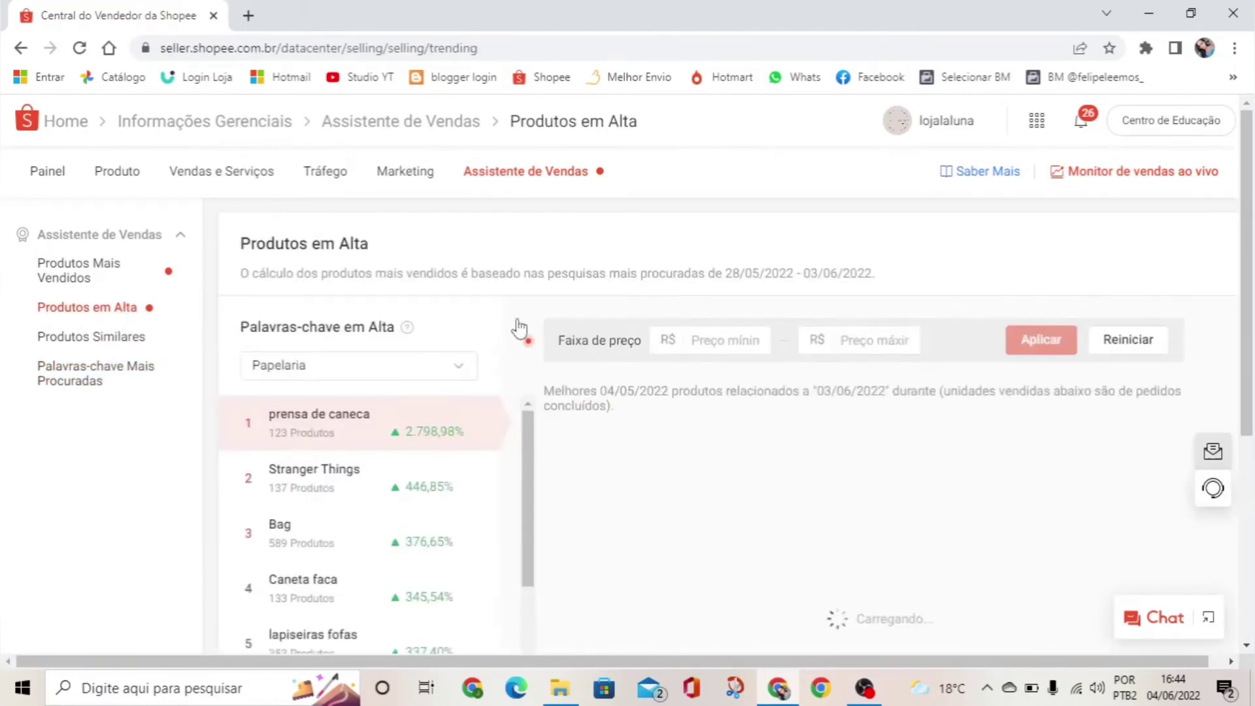
scroll(457, 294, "down", 1)
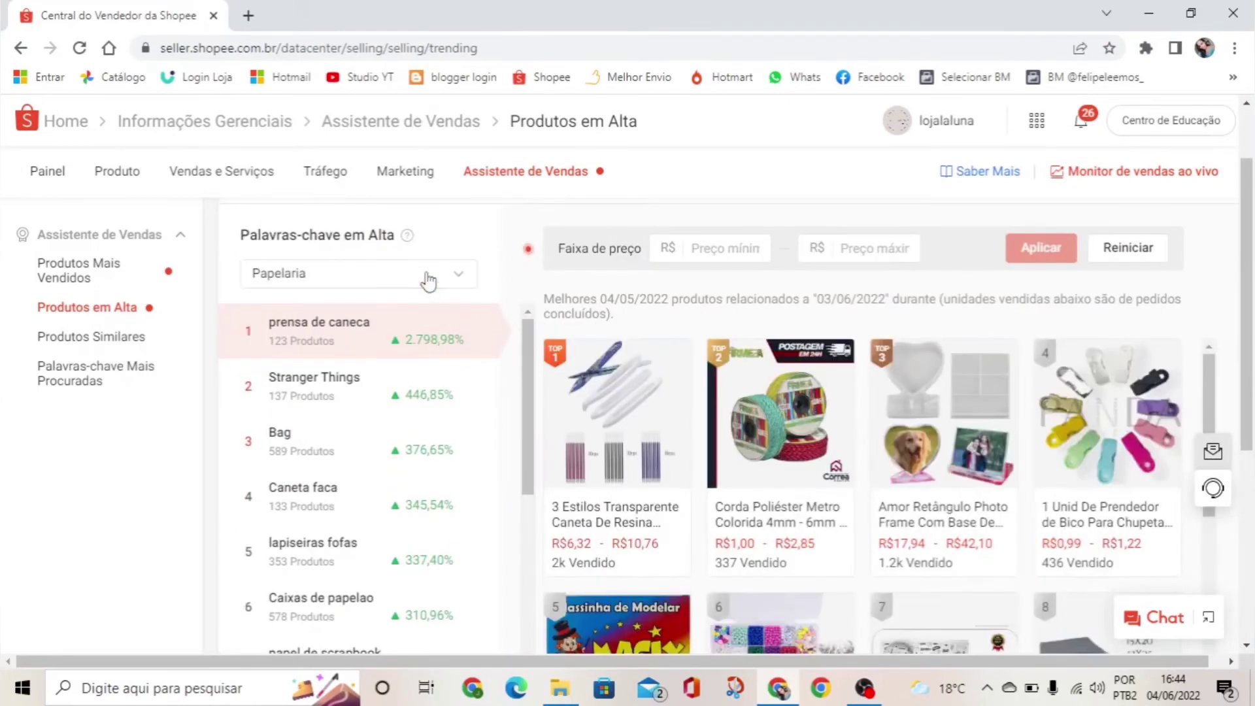
left_click(439, 282)
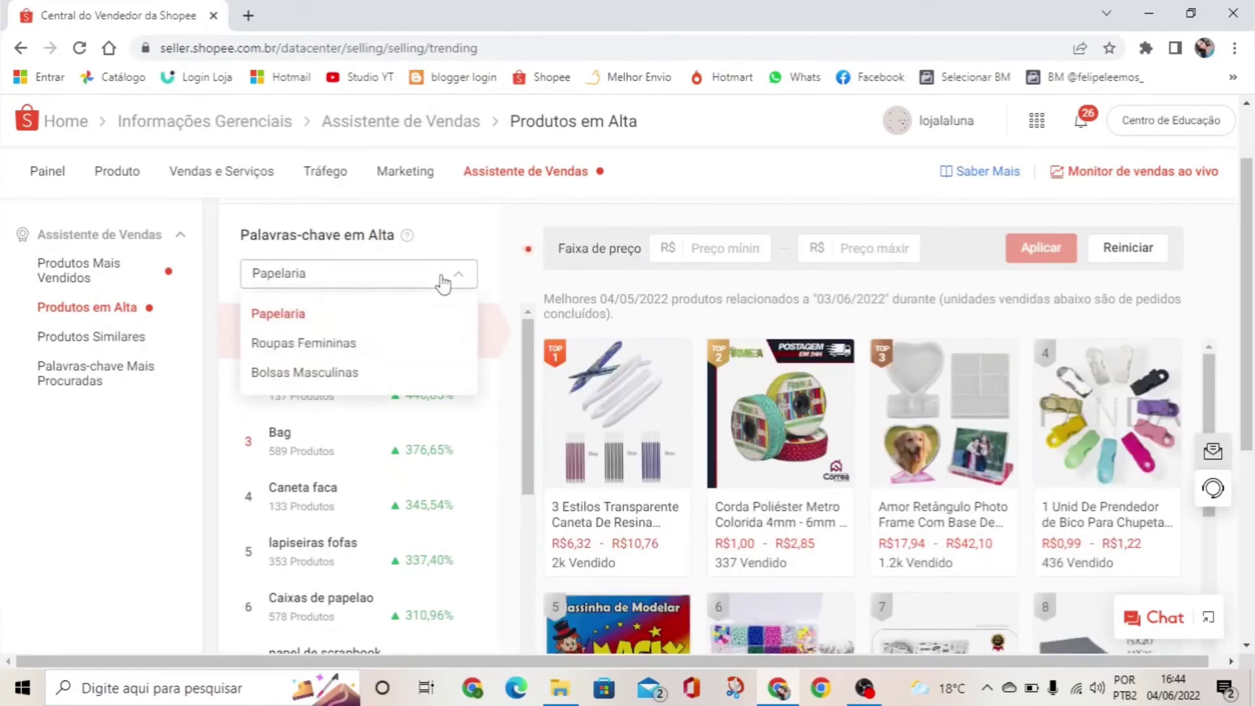
left_click(347, 345)
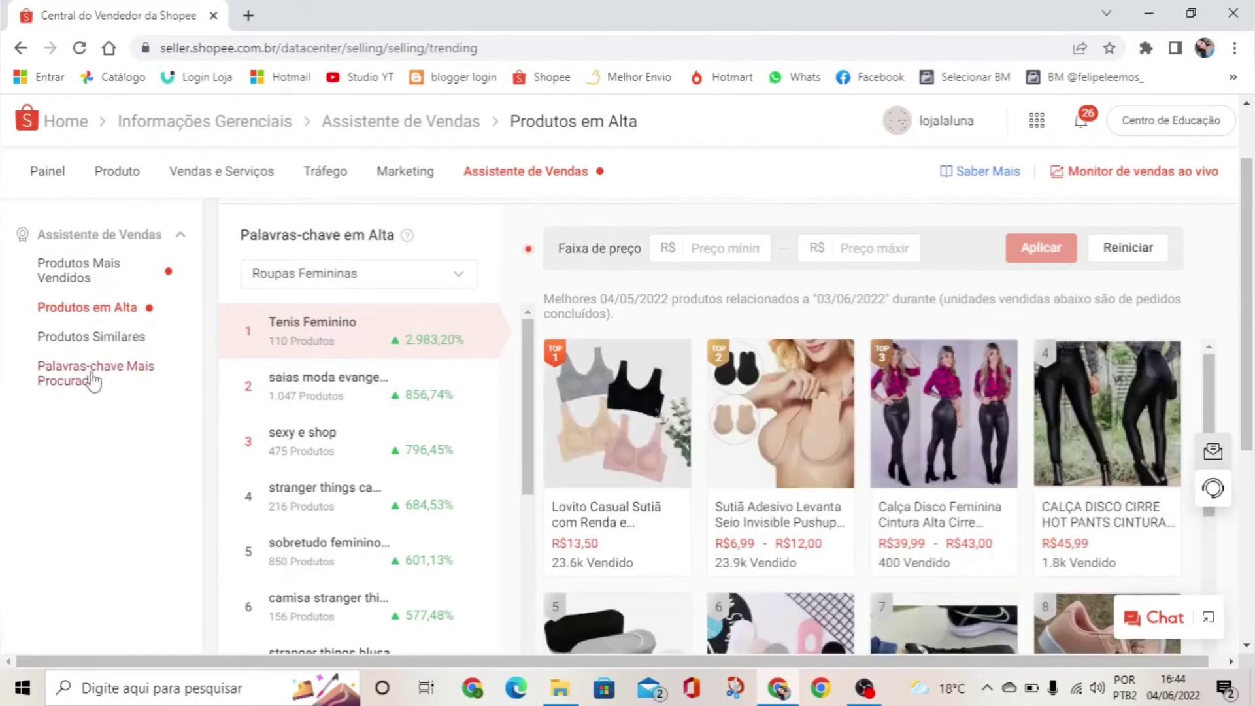
Step: Go back to Palavras-chave Mais Procuradas and examine the nine top-ranked Roupas Femininas keywords one by one
left_click(94, 379)
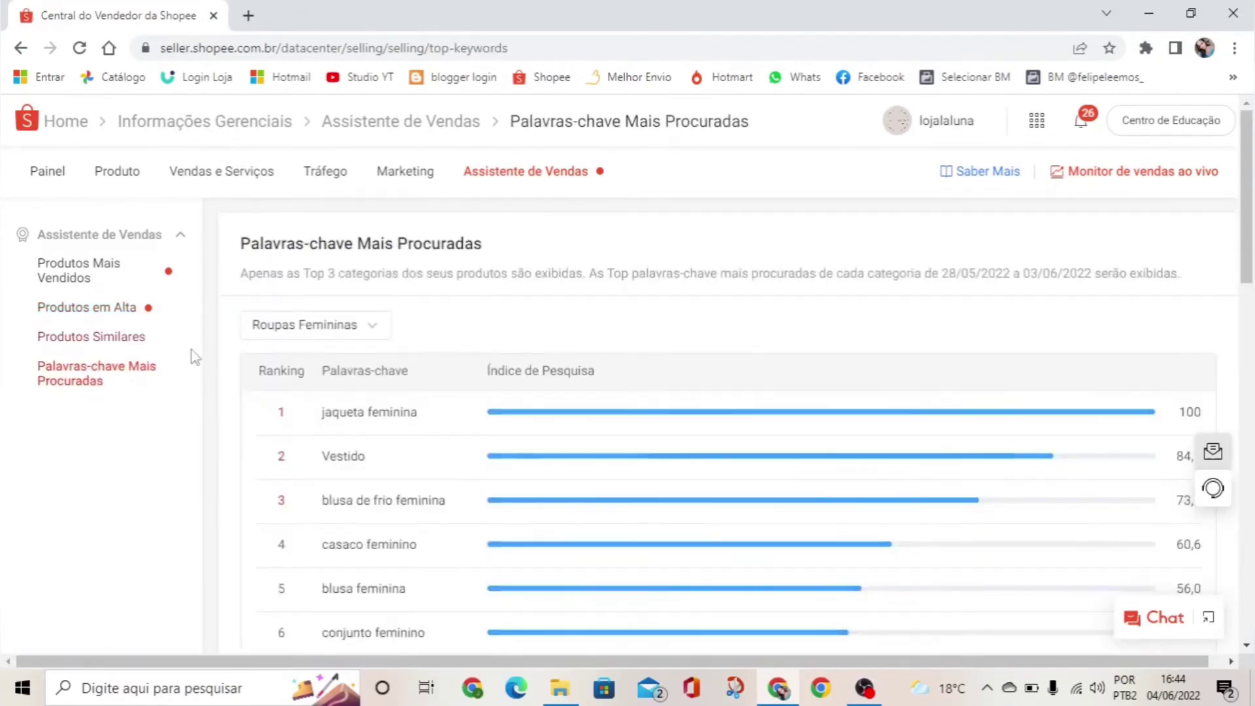
scroll(226, 361, "down", 3)
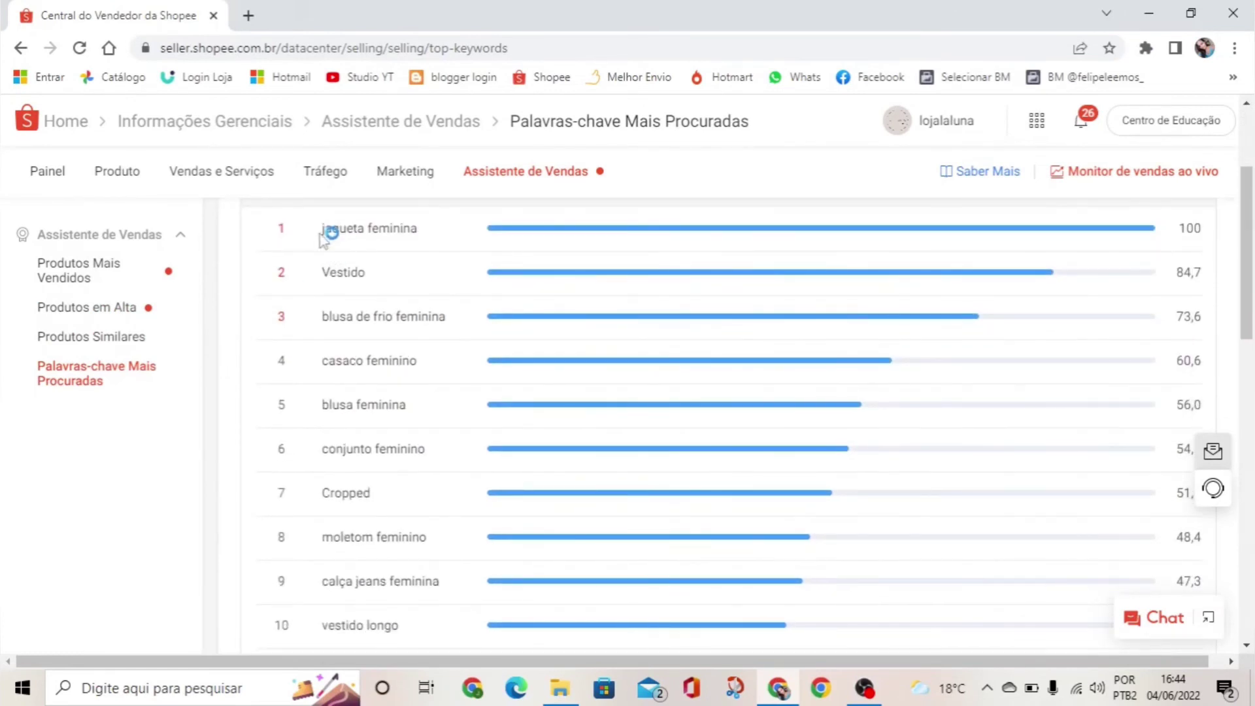
left_click_drag(324, 229, 473, 232)
left_click_drag(318, 274, 382, 281)
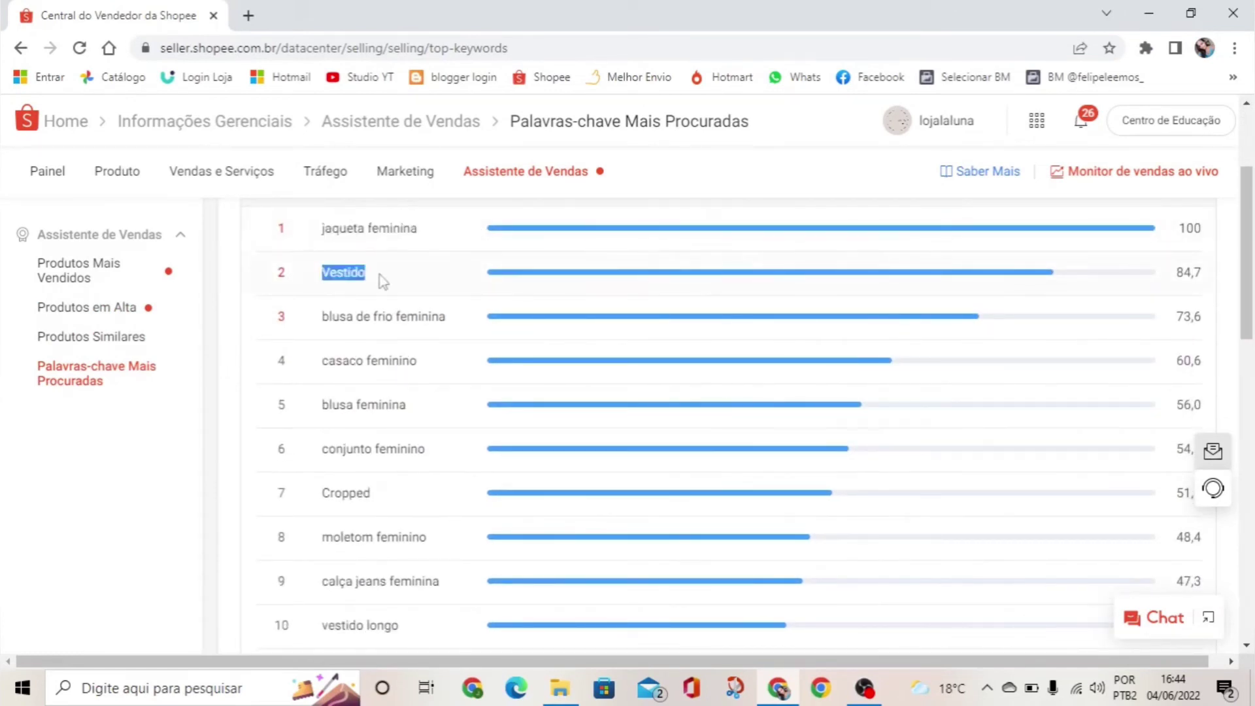
left_click_drag(320, 317, 451, 316)
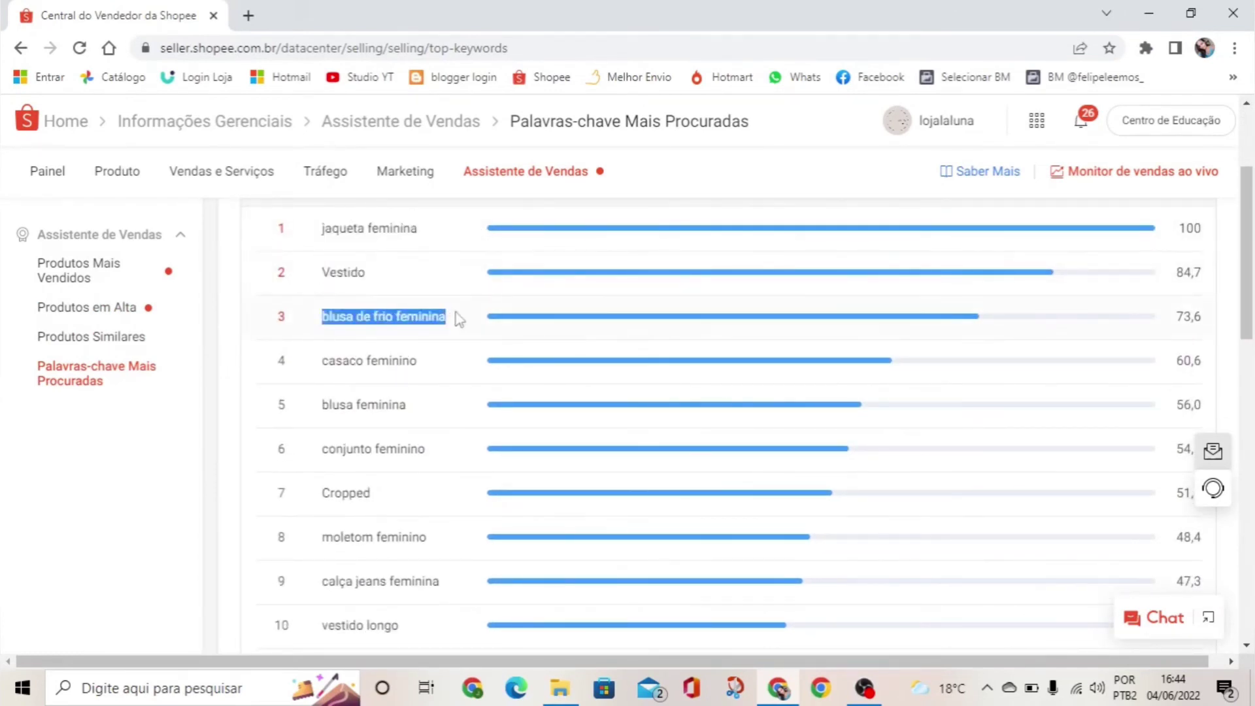
left_click_drag(320, 361, 428, 364)
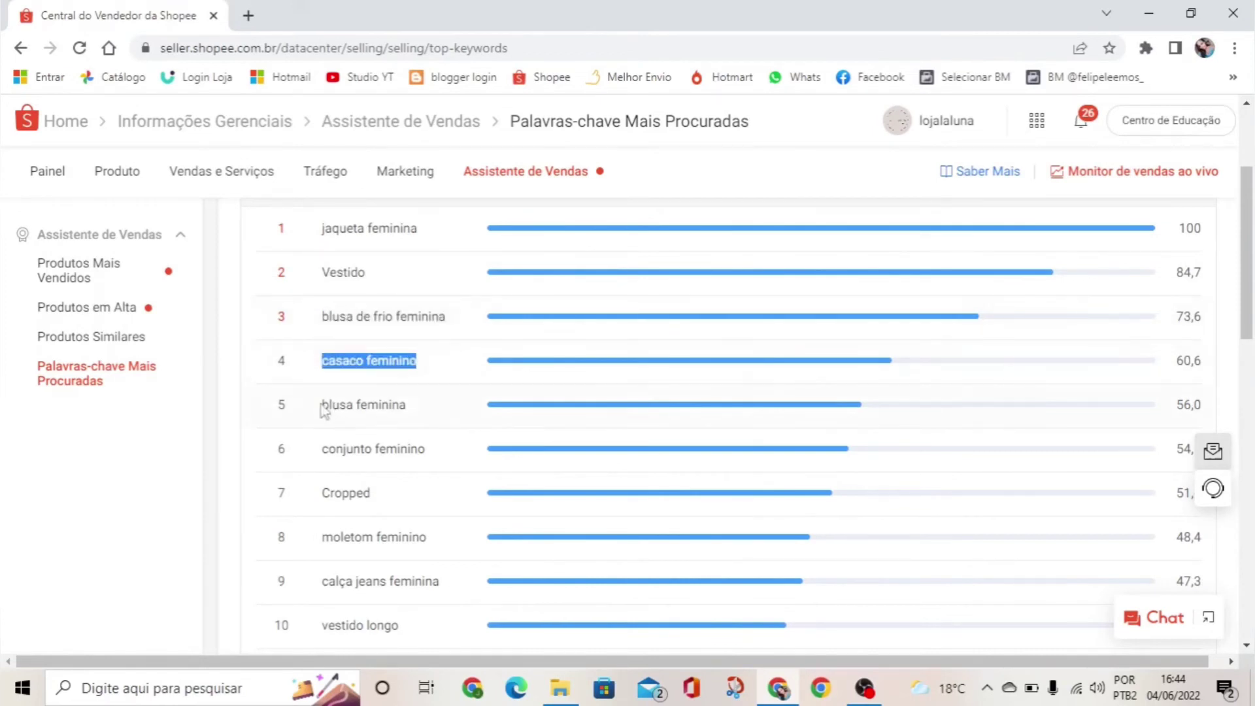
left_click_drag(321, 406, 413, 399)
left_click_drag(323, 451, 432, 449)
left_click_drag(353, 498, 387, 500)
left_click_drag(333, 537, 420, 538)
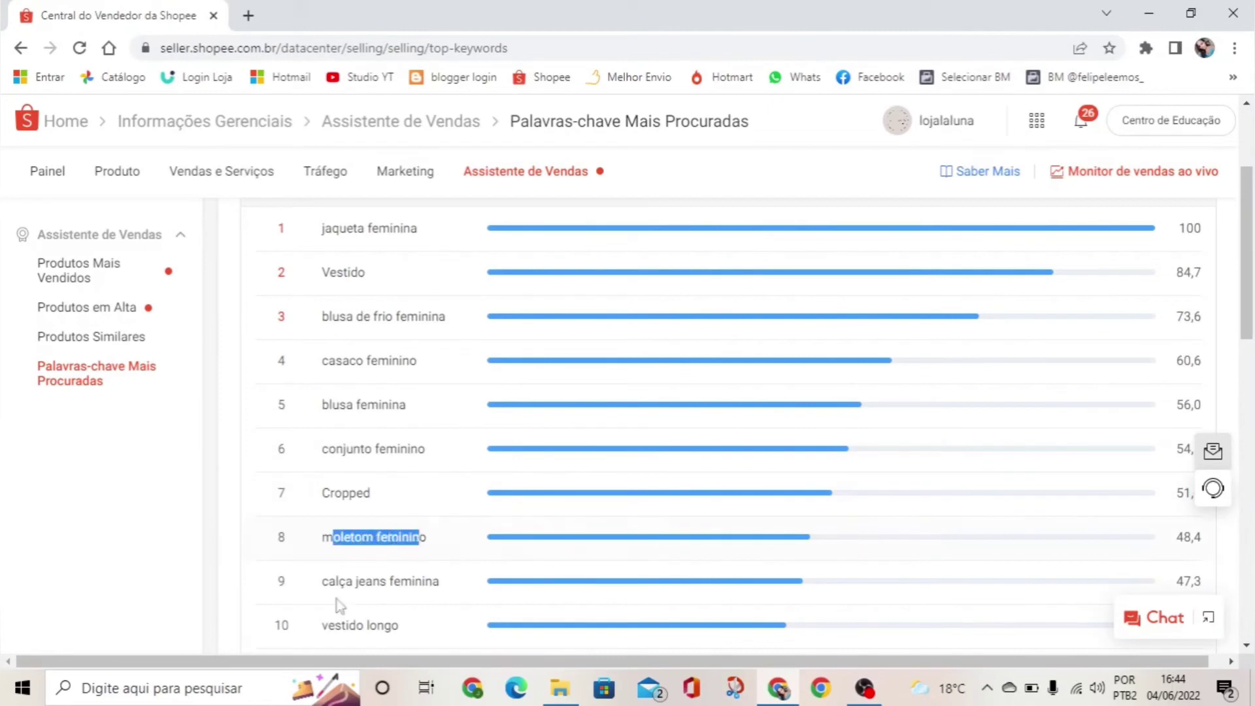
left_click_drag(339, 581, 429, 578)
left_click(460, 536)
Step: Review the lower-ranked Roupas Femininas search keywords and their search index
scroll(461, 513, "down", 3)
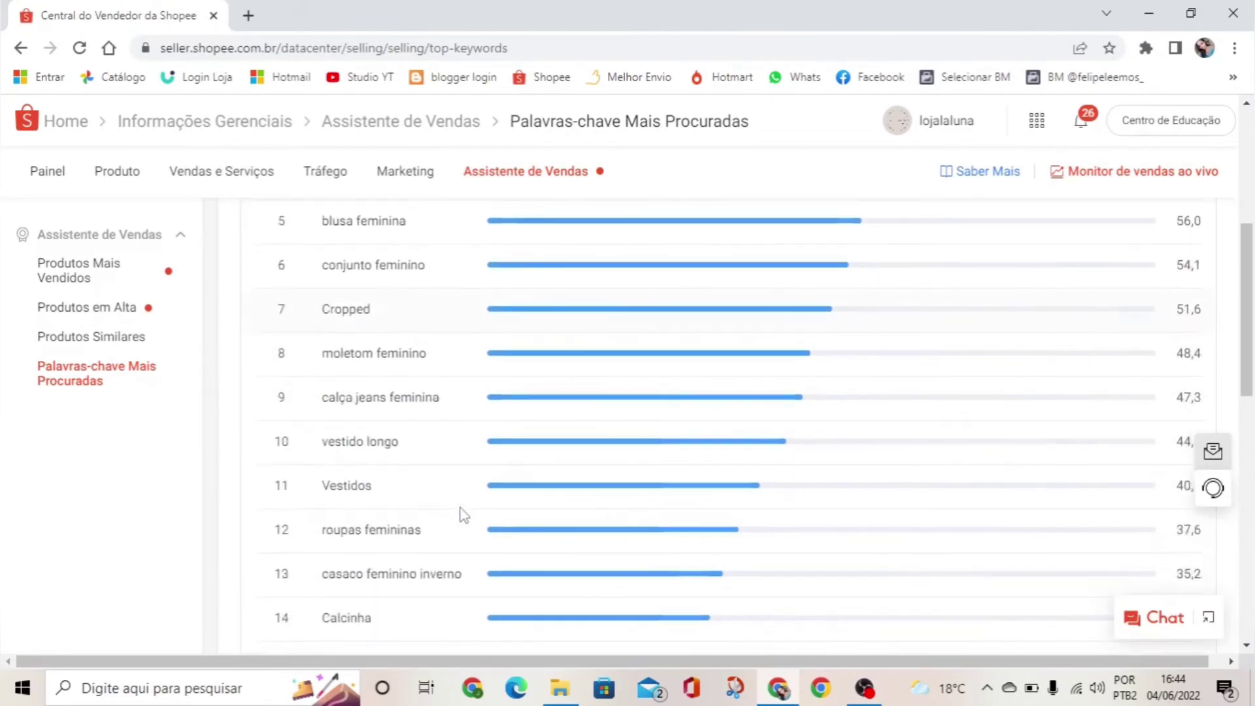
scroll(463, 448, "down", 5)
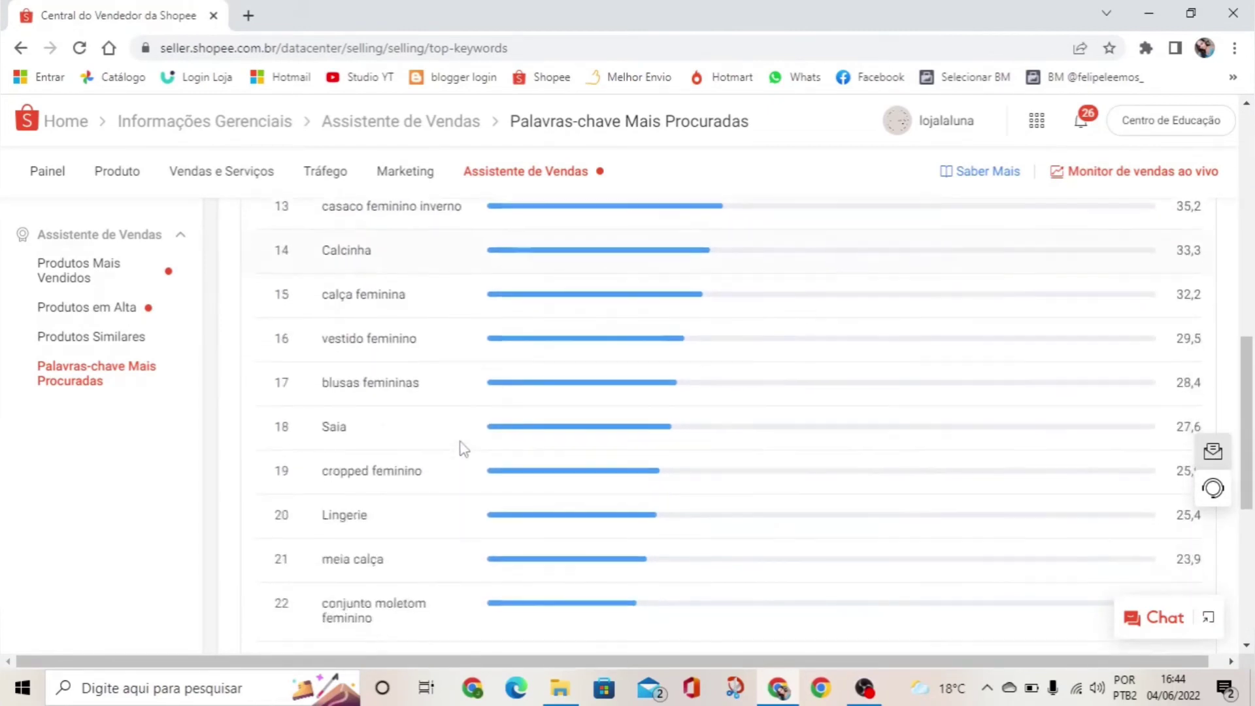
scroll(464, 448, "down", 2)
scroll(463, 448, "down", 5)
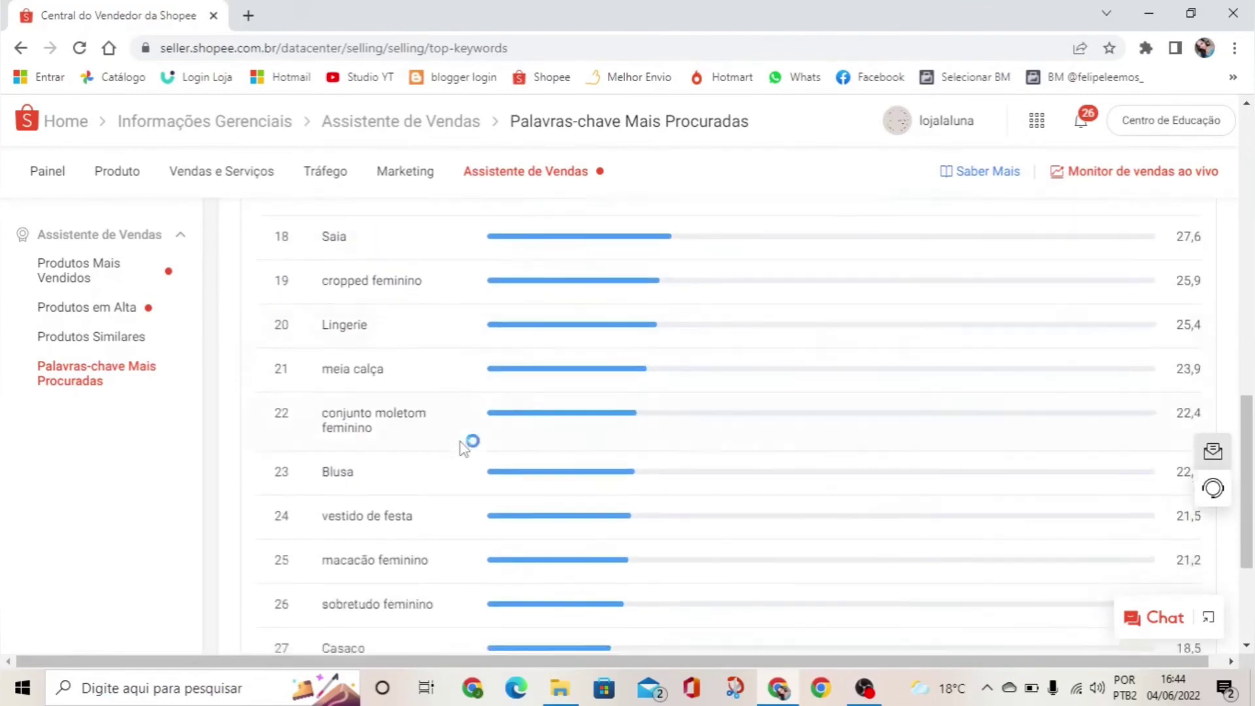